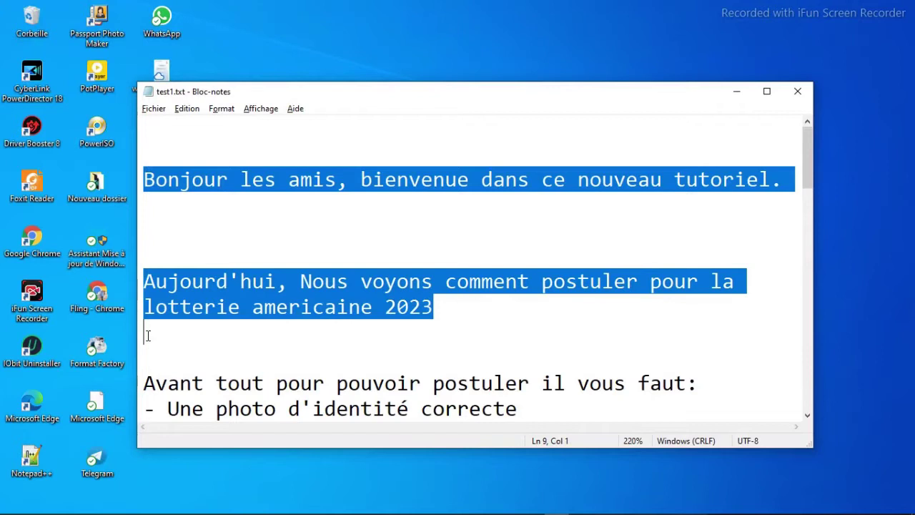
# - Highlight the requirements list and the step 1 line '1- Allez sur le site' in test1.txt, then switch to Chrome
pyautogui.moveTo(808, 169); pyautogui.dragTo(808, 209)
pyautogui.moveTo(146, 174); pyautogui.dragTo(145, 380)
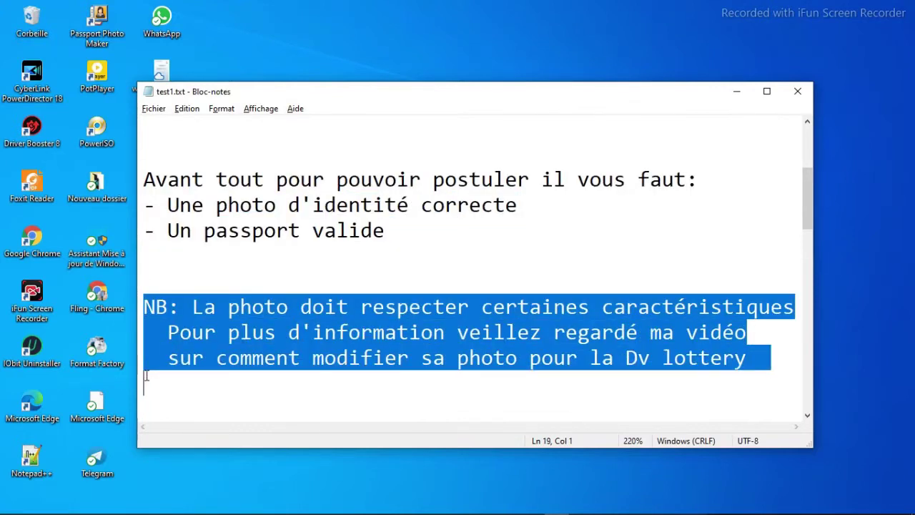
pyautogui.moveTo(807, 211); pyautogui.dragTo(803, 256)
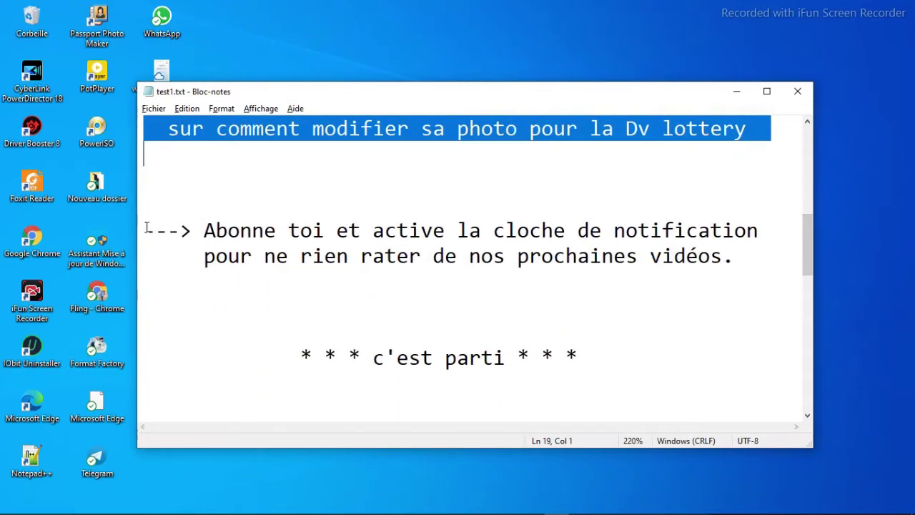
pyautogui.moveTo(145, 230); pyautogui.dragTo(157, 275)
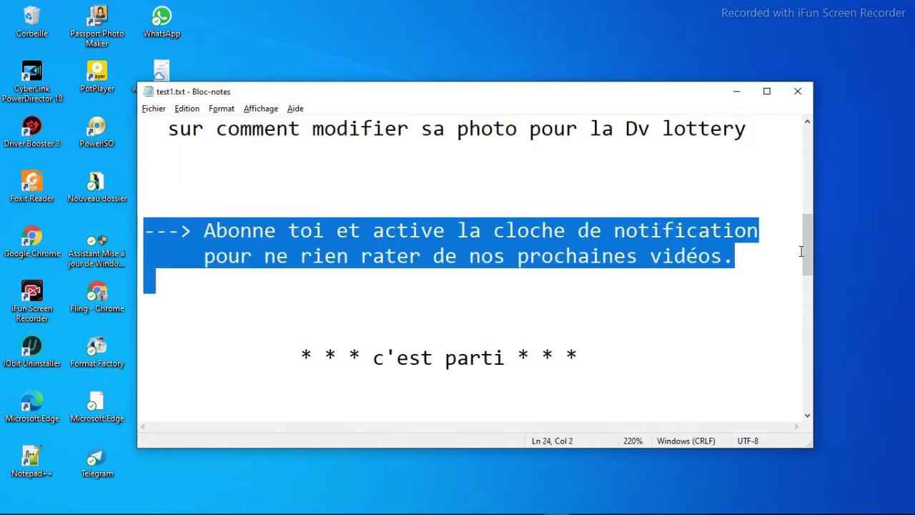
pyautogui.moveTo(806, 251); pyautogui.dragTo(803, 293)
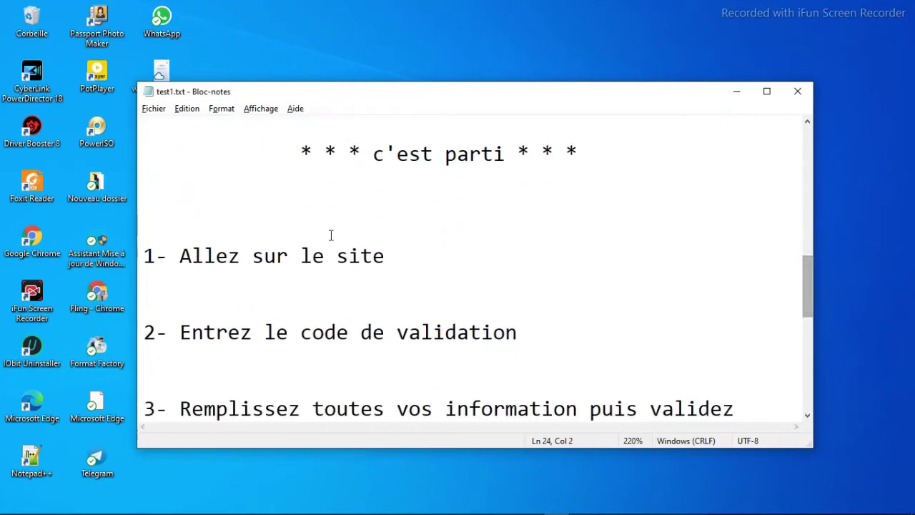
pyautogui.moveTo(150, 255); pyautogui.dragTo(144, 278)
pyautogui.hotkey('alt', 'Tab')
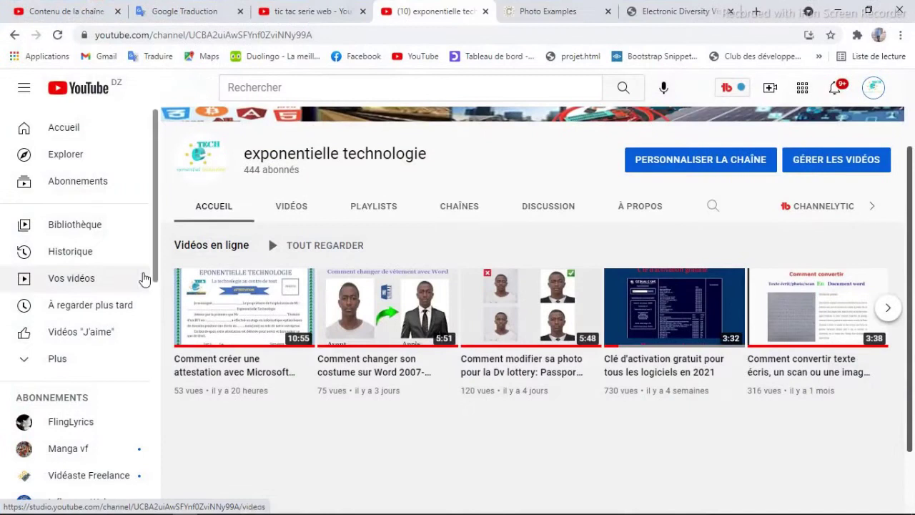
# - Search 'dv lottery 2023' in a new tab, open dvprogram.state.gov and start a new entry with 'Commencer l'entrée'
pyautogui.click(756, 11)
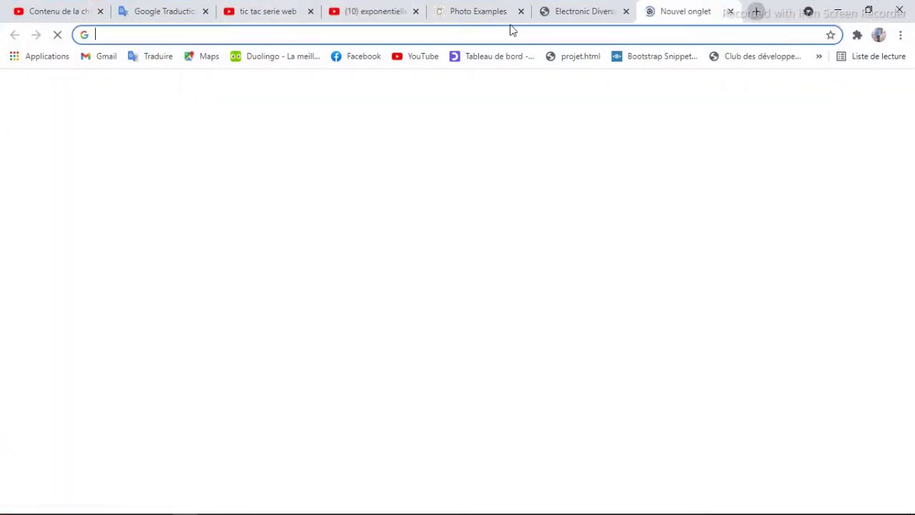
pyautogui.write('dv lottery 2023')
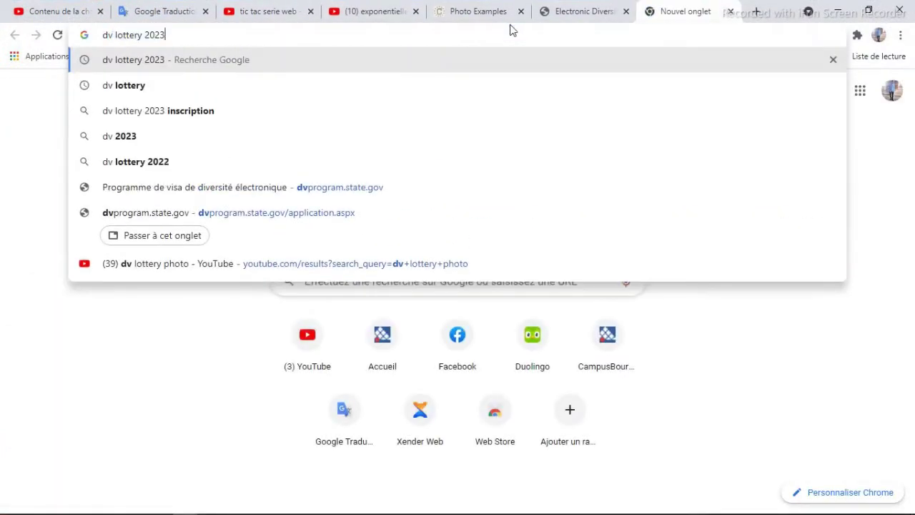
pyautogui.press('Return')
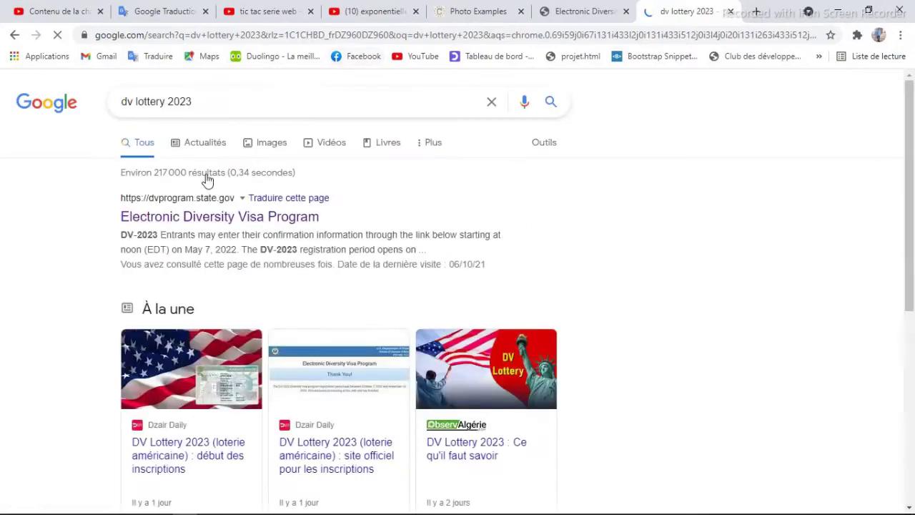
pyautogui.click(215, 220)
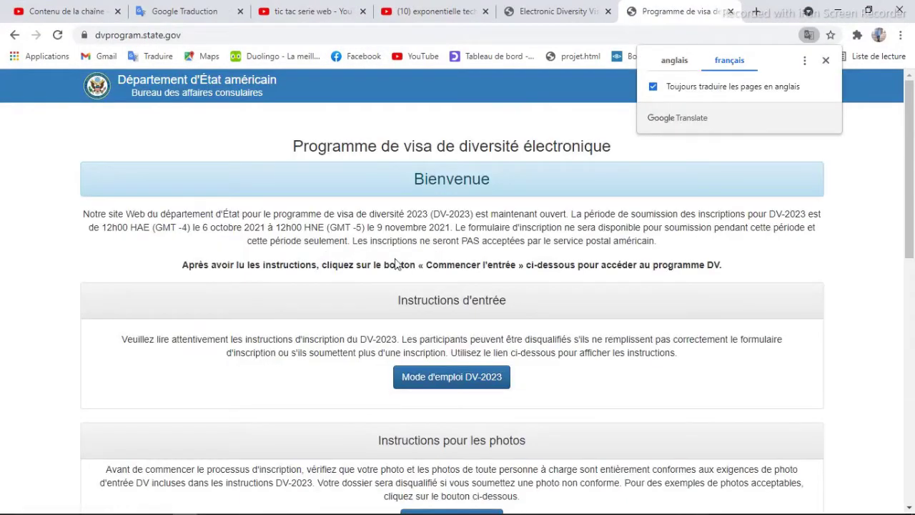
pyautogui.moveTo(906, 222); pyautogui.dragTo(900, 339)
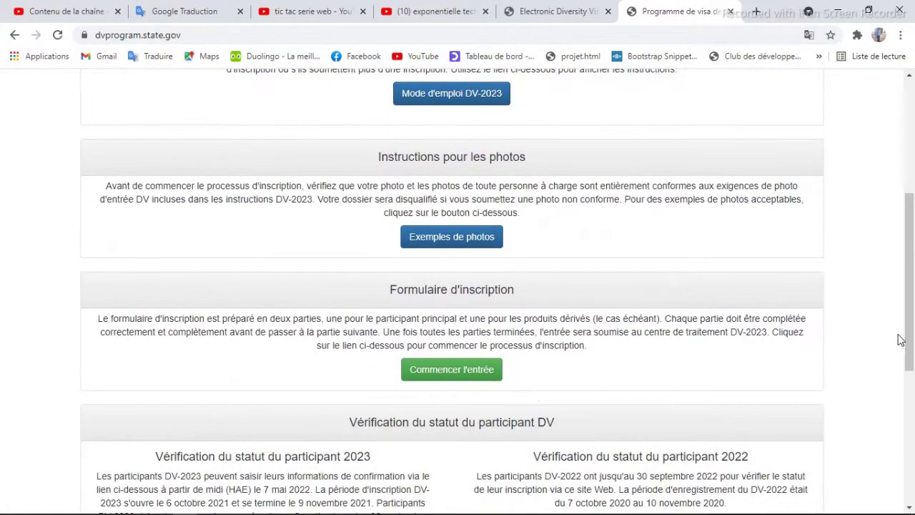
pyautogui.click(444, 375)
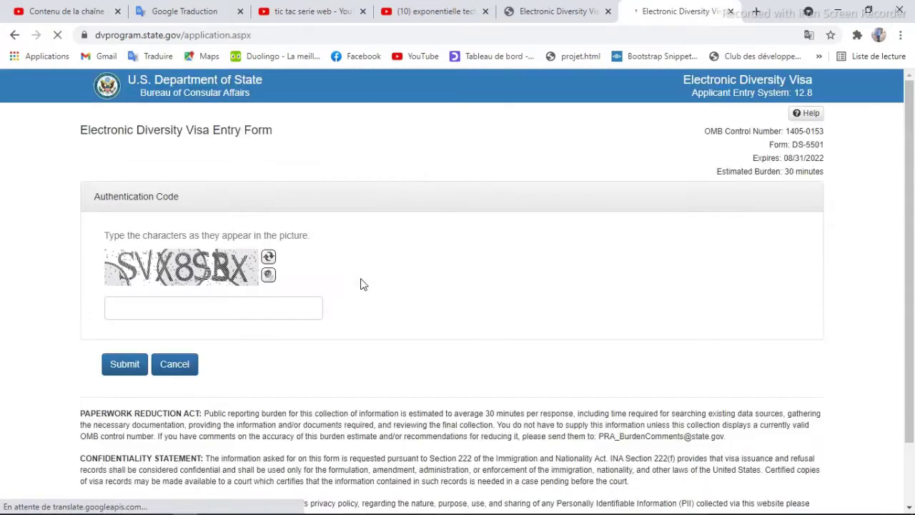
# - Check the step 2 notes on the validation code, then enter the captcha characters and submit them
pyautogui.hotkey('alt', 'Tab')
pyautogui.moveTo(144, 331); pyautogui.dragTo(144, 356)
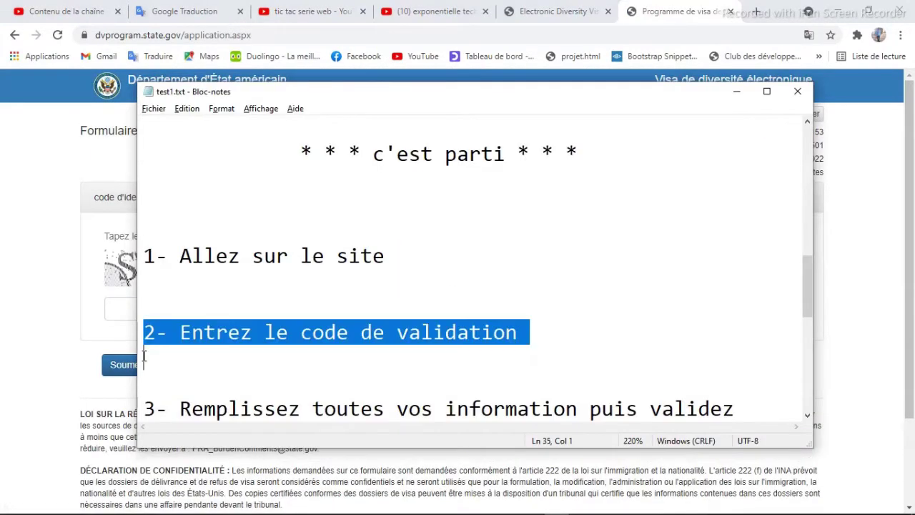
pyautogui.hotkey('alt', 'Tab')
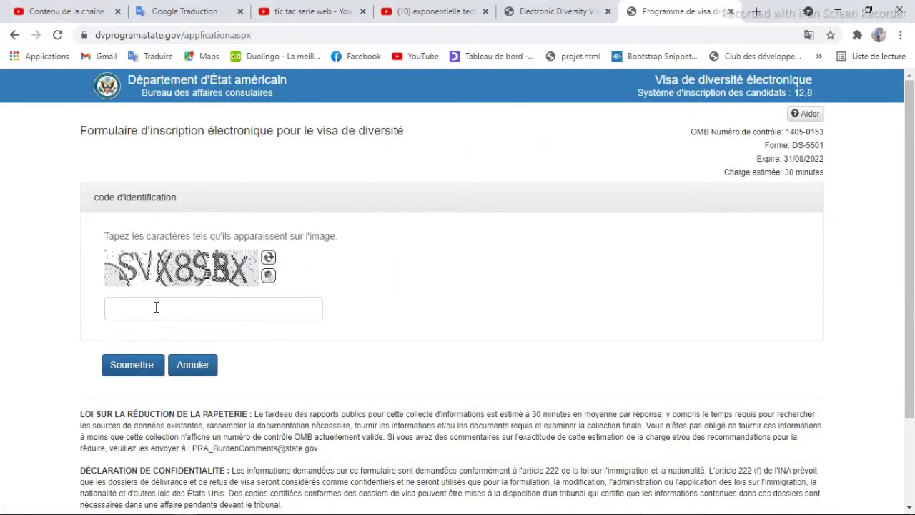
pyautogui.click(156, 307)
pyautogui.write('SVX8SBX')
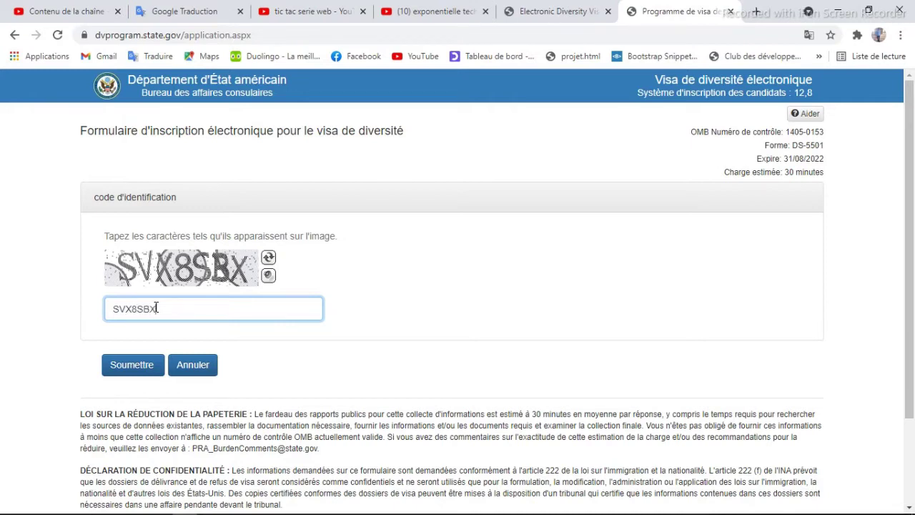
pyautogui.click(130, 364)
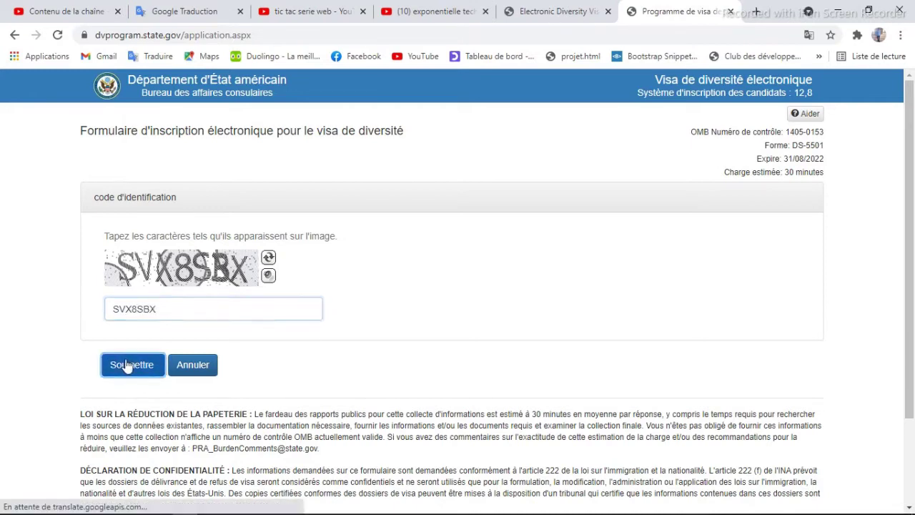
# - Highlight step 3 about filling in information in the notes and return to the form
pyautogui.hotkey('alt', 'Tab')
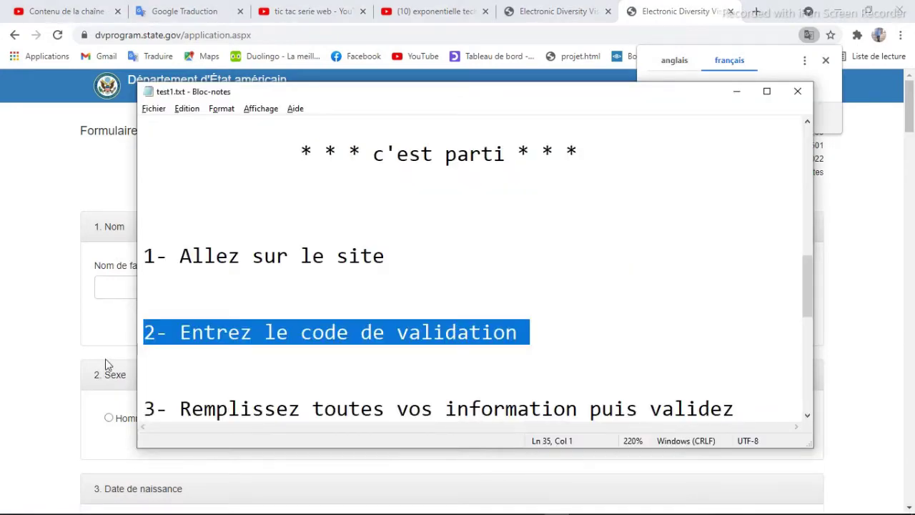
pyautogui.moveTo(803, 301); pyautogui.dragTo(801, 330)
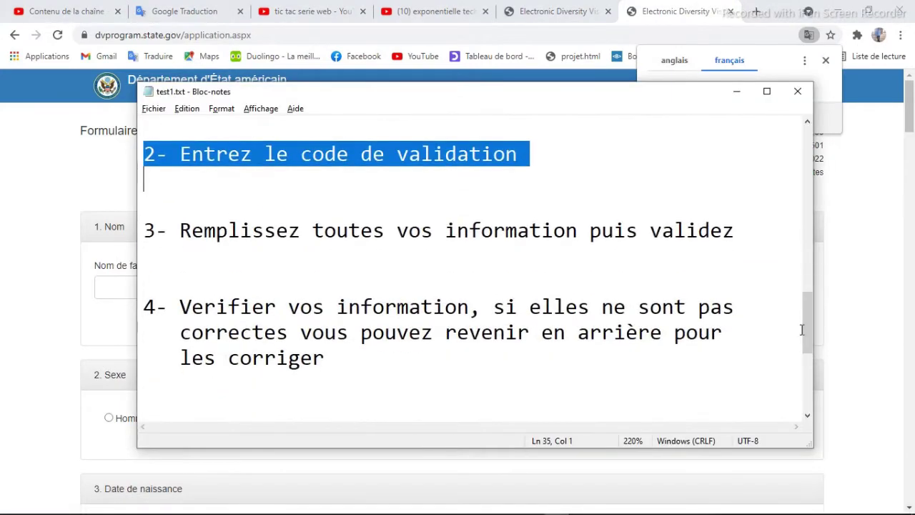
pyautogui.moveTo(143, 230); pyautogui.dragTo(143, 254)
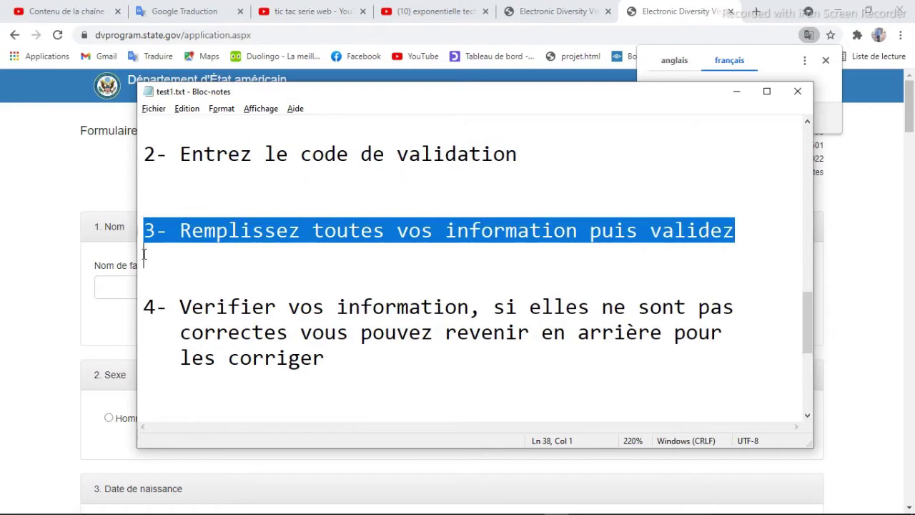
pyautogui.hotkey('alt', 'Tab')
# - Enter the applicant's family name and first name, mark no middle name, and set sex to male
pyautogui.click(142, 283)
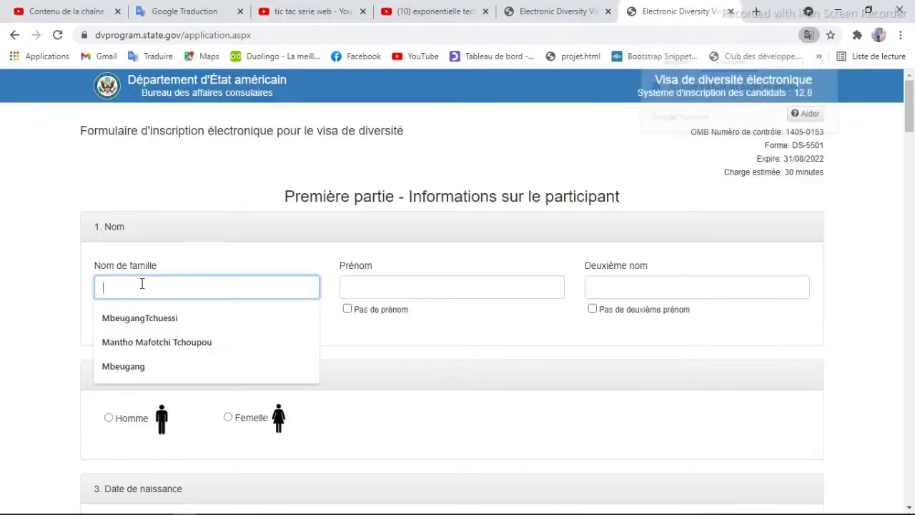
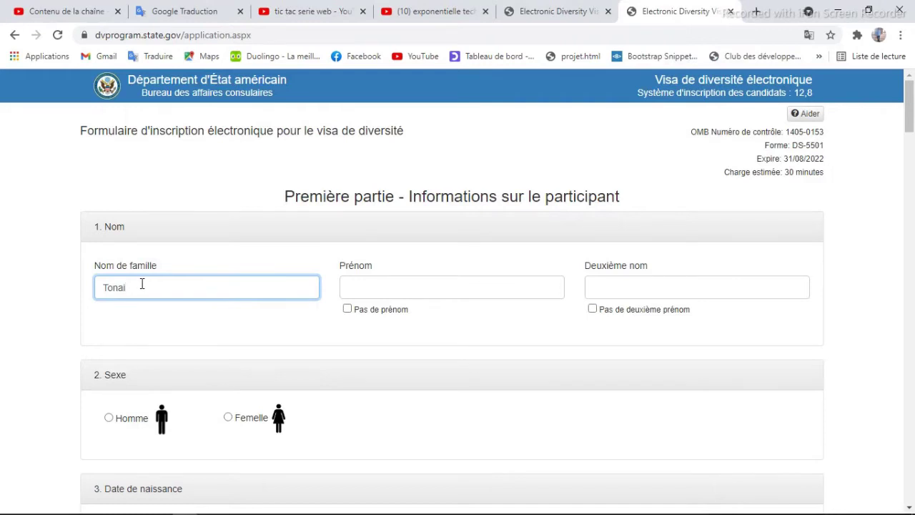
pyautogui.press('Tab')
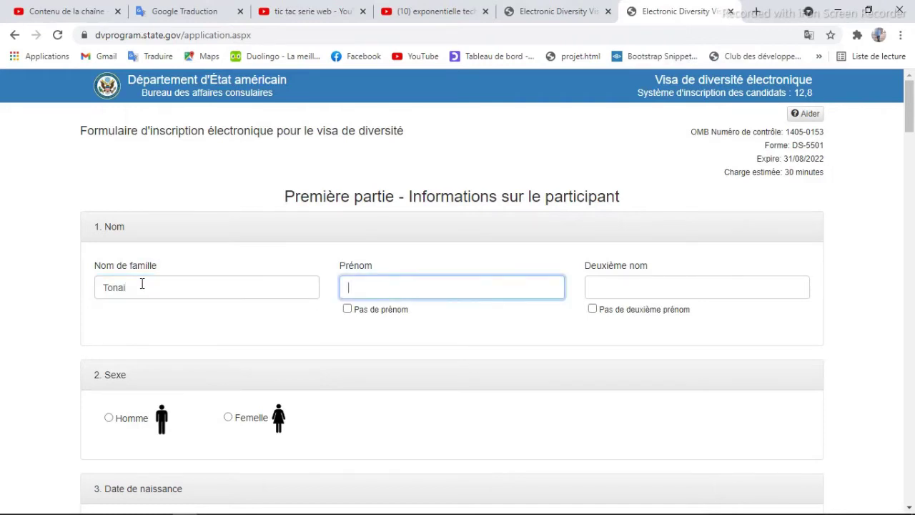
pyautogui.click(592, 309)
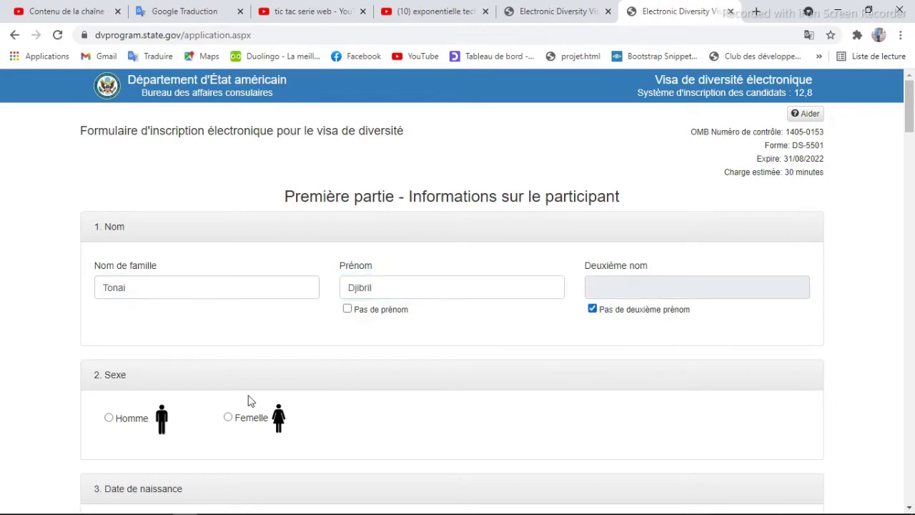
pyautogui.click(110, 418)
# - Enter the birth date as month 01, day 02, year 1998
pyautogui.moveTo(909, 135); pyautogui.dragTo(909, 176)
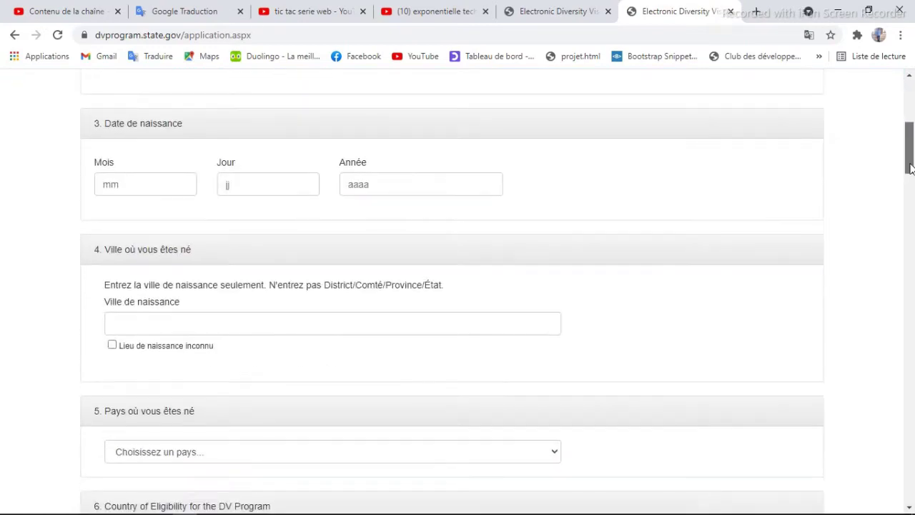
pyautogui.click(149, 186)
pyautogui.write('01')
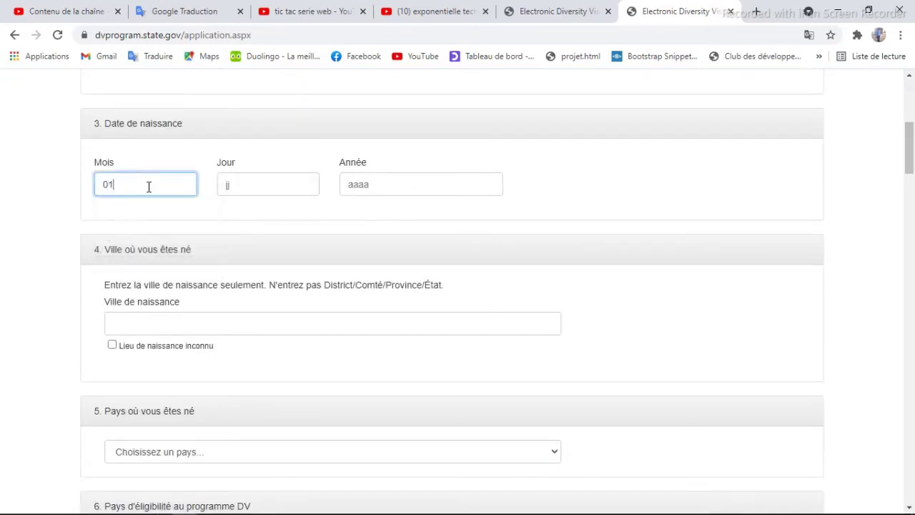
pyautogui.click(248, 183)
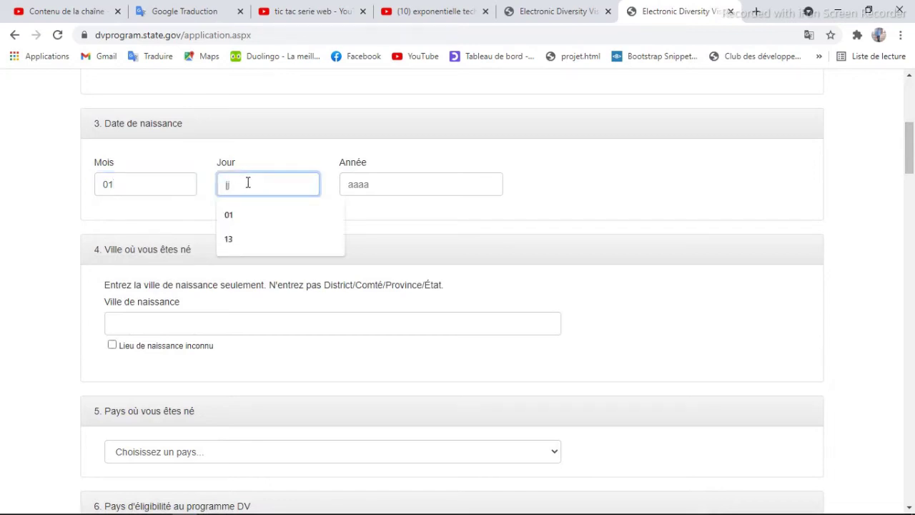
pyautogui.write('02')
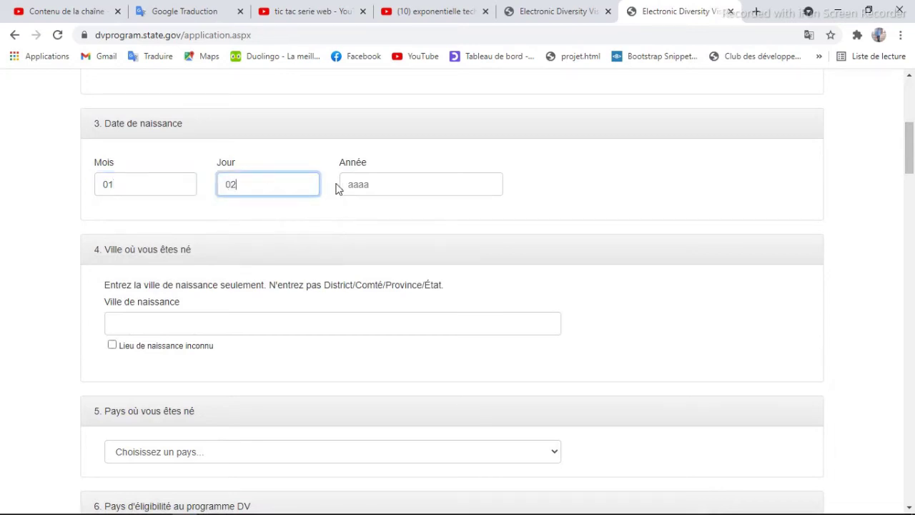
pyautogui.click(347, 183)
pyautogui.write('19')
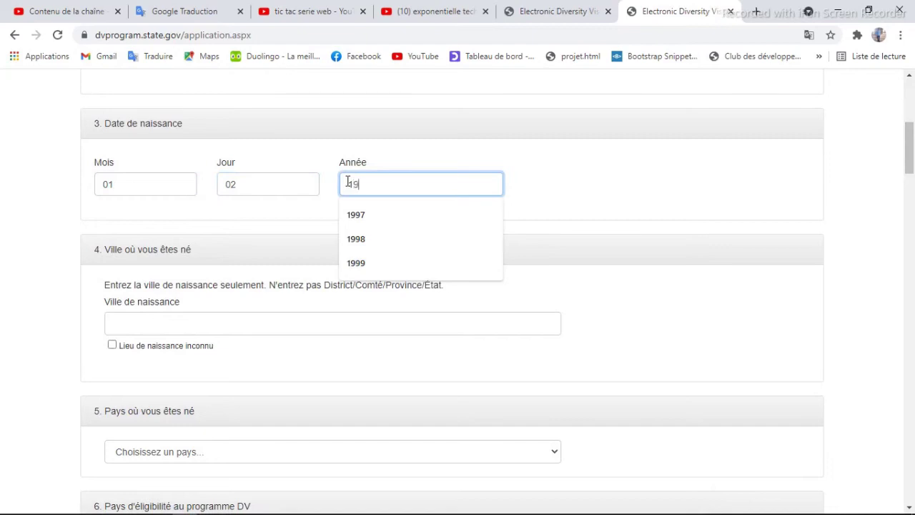
pyautogui.write('98')
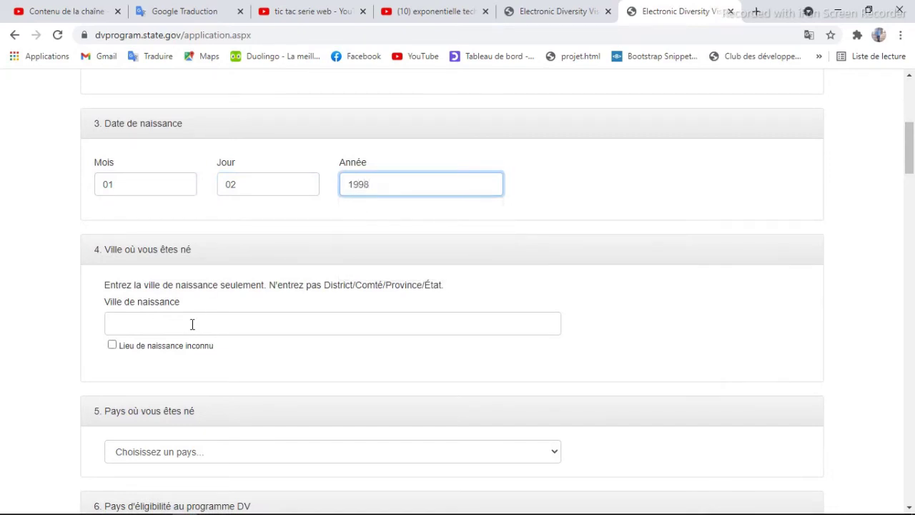
# - Set the birth city to yaoundé and choose Cameroun as the country of birth
pyautogui.click(192, 325)
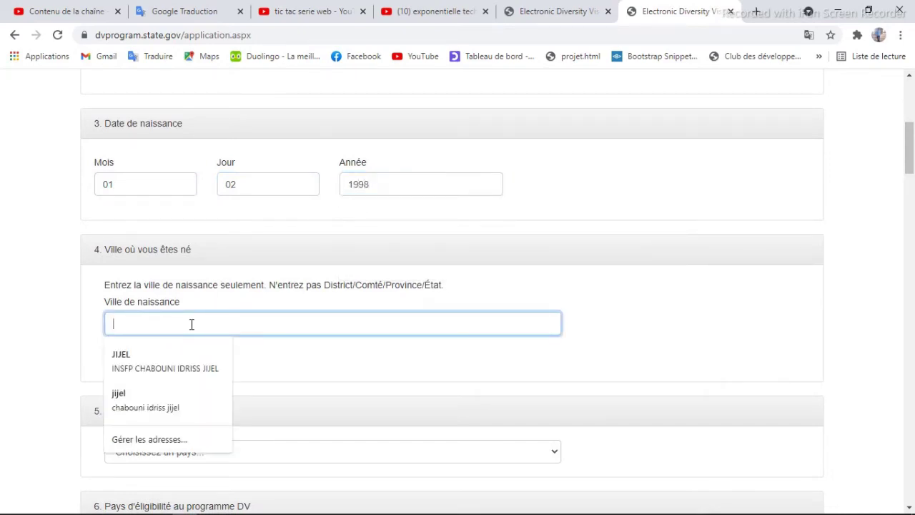
pyautogui.write('yaoundé')
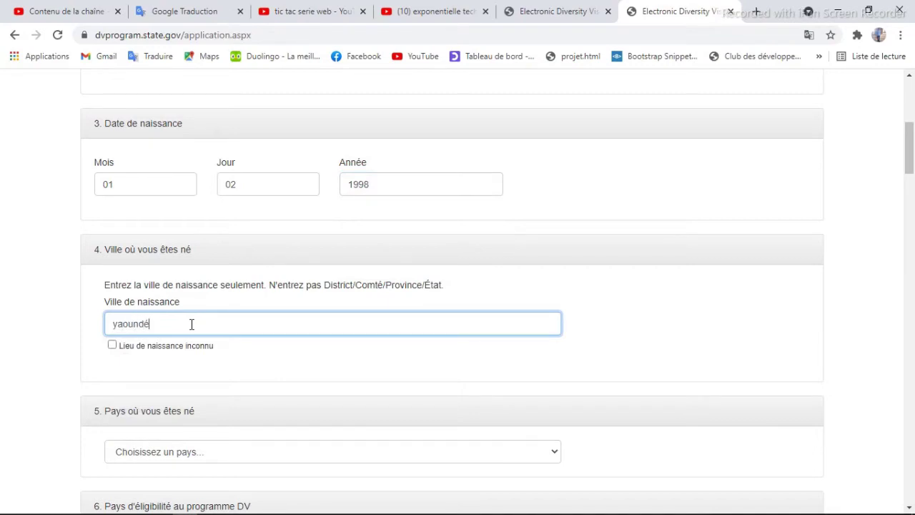
pyautogui.click(158, 455)
pyautogui.scroll(-7, 149, 429)
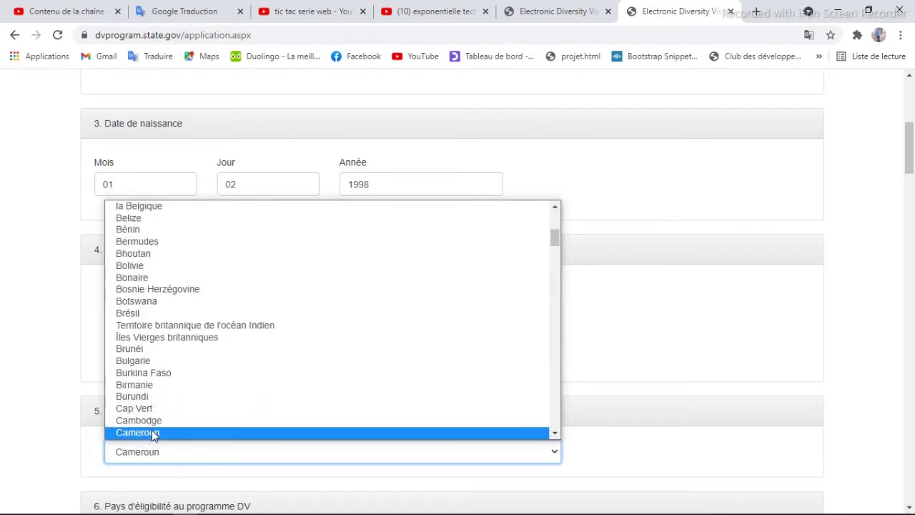
pyautogui.click(151, 433)
pyautogui.moveTo(911, 155); pyautogui.dragTo(911, 209)
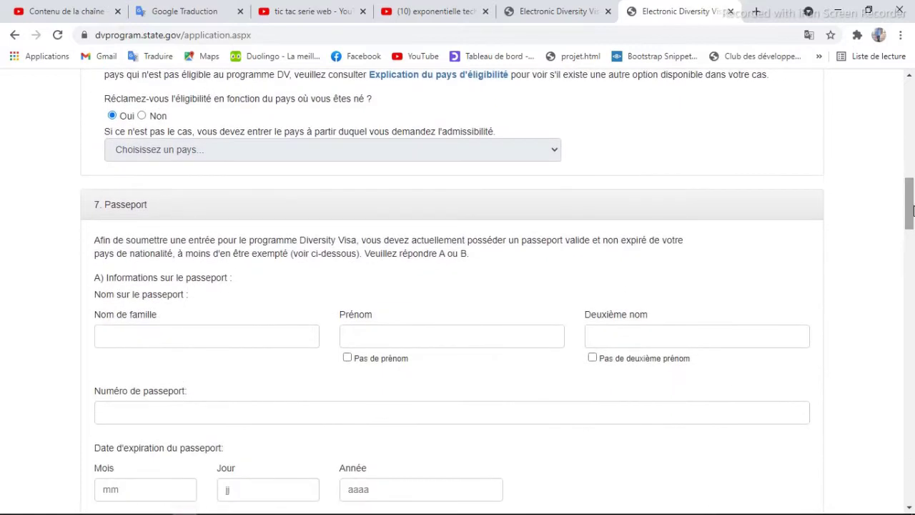
pyautogui.scroll(2, 371, 211)
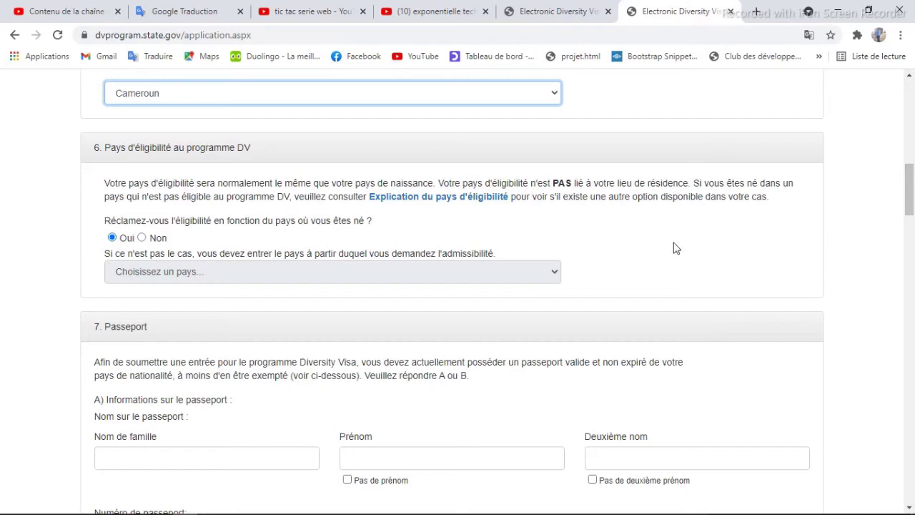
pyautogui.moveTo(912, 219)
pyautogui.mouseDown()
pyautogui.moveTo(912, 252)
pyautogui.moveTo(913, 205)
pyautogui.mouseUp()
# - Enter the passport surname and first name and mark no middle name
pyautogui.click(216, 180)
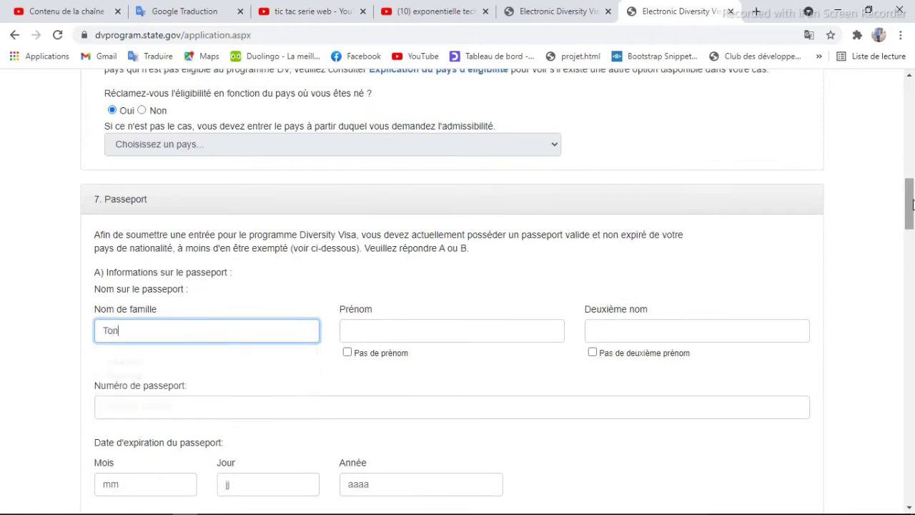
pyautogui.press('Tab')
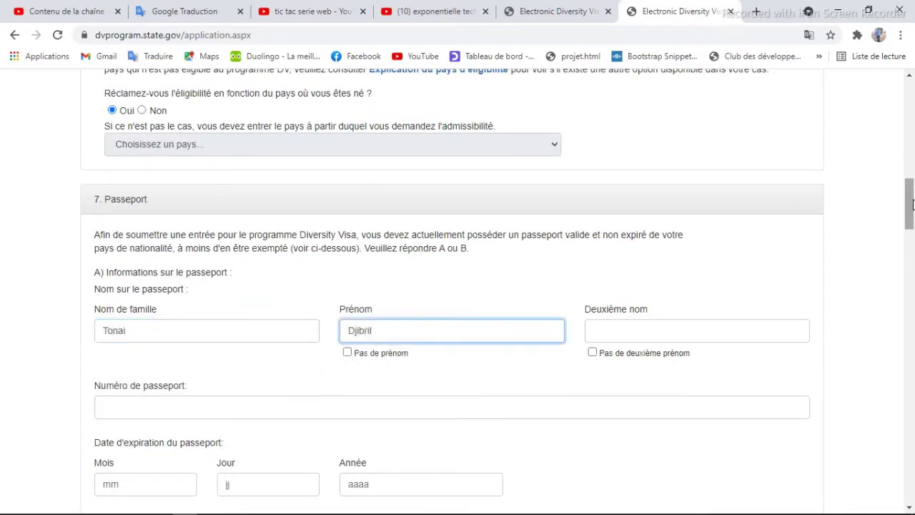
pyautogui.click(592, 353)
# - Fill the passport number from the saved suggestion and set the expiry date to 12/10/2024
pyautogui.moveTo(911, 226); pyautogui.dragTo(911, 253)
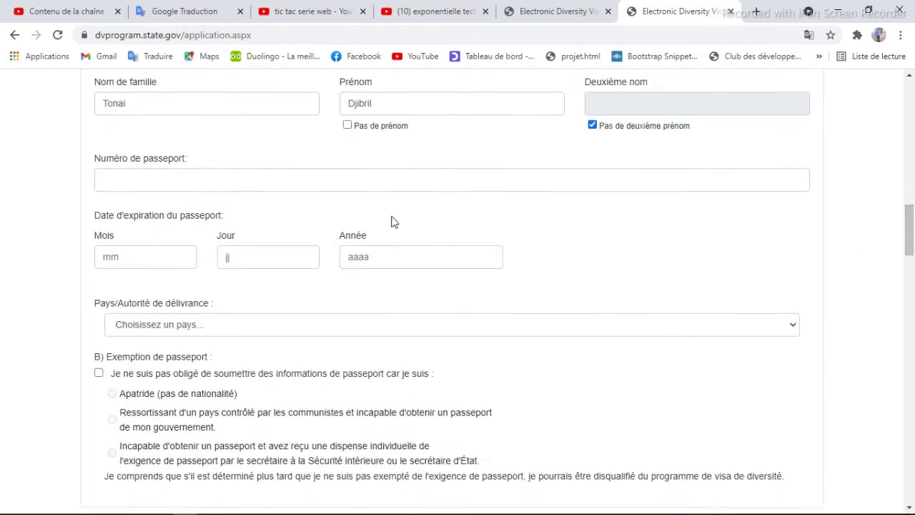
pyautogui.click(212, 181)
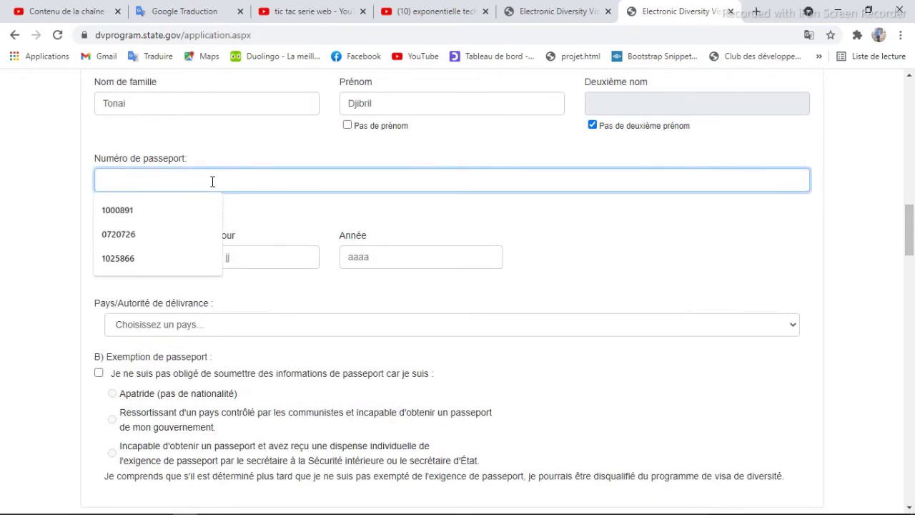
pyautogui.click(154, 258)
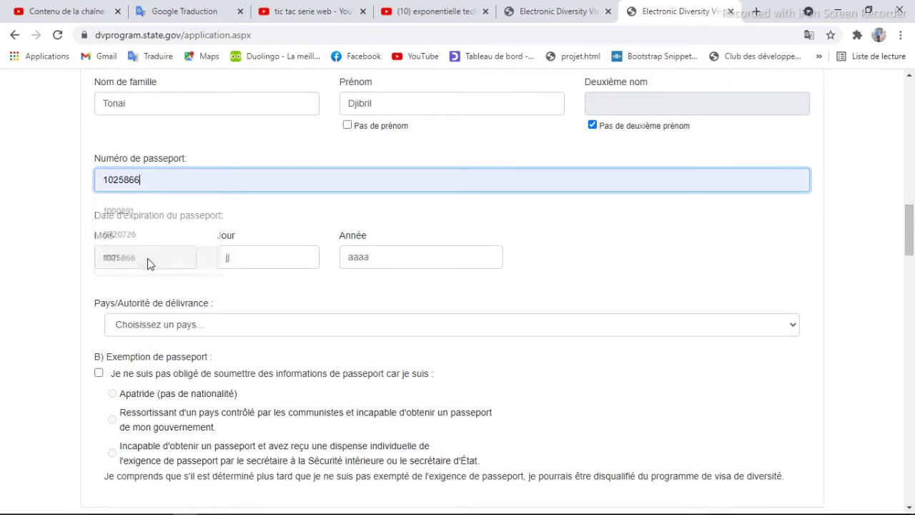
pyautogui.click(151, 254)
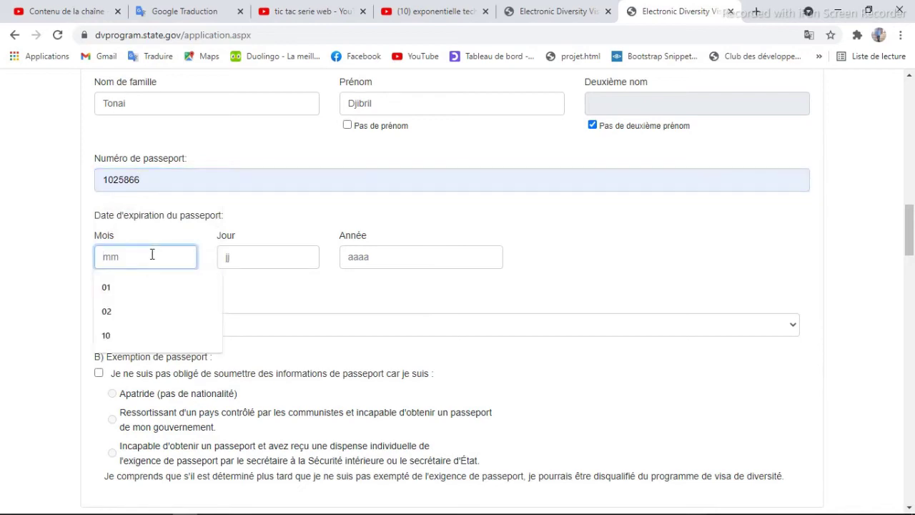
pyautogui.write('15')
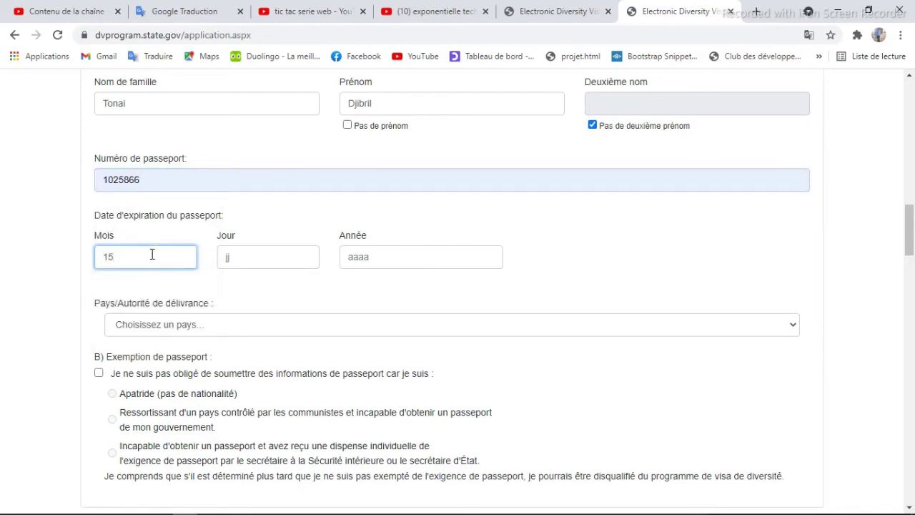
pyautogui.press('BackSpace')
pyautogui.write('2')
pyautogui.press('Tab')
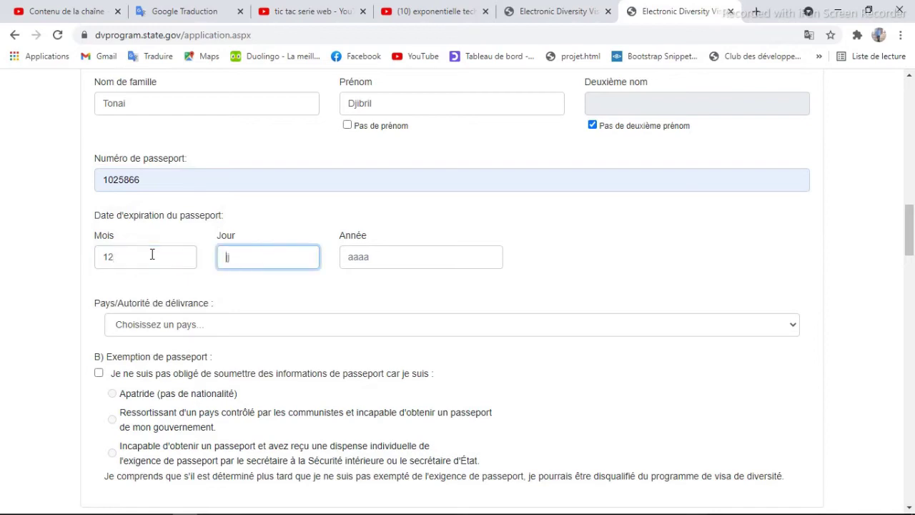
pyautogui.write('10')
pyautogui.press('Tab')
pyautogui.write('2024')
# - Select Cameroon as the passport's issuing country
pyautogui.click(199, 325)
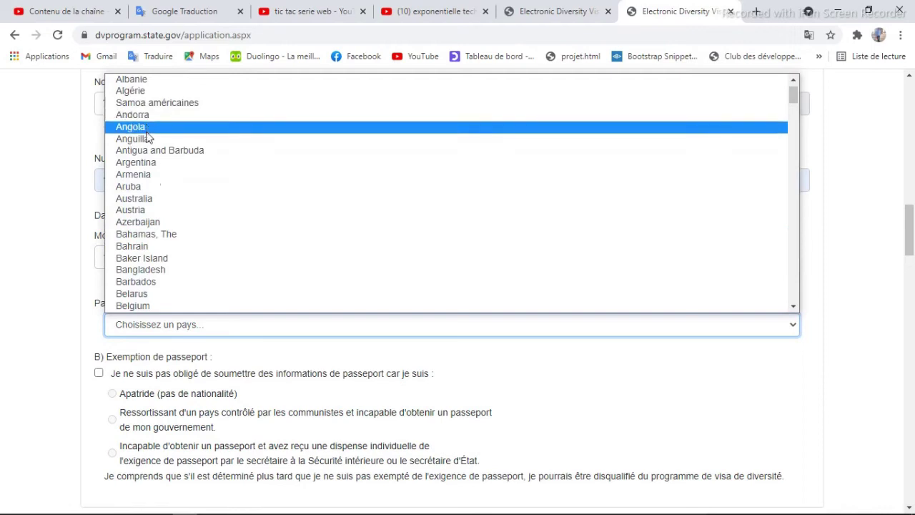
pyautogui.write('came')
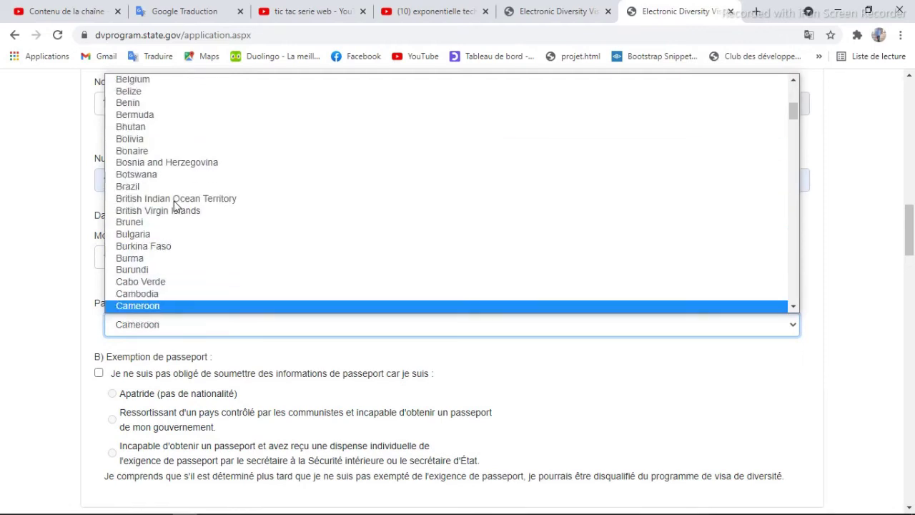
pyautogui.click(169, 306)
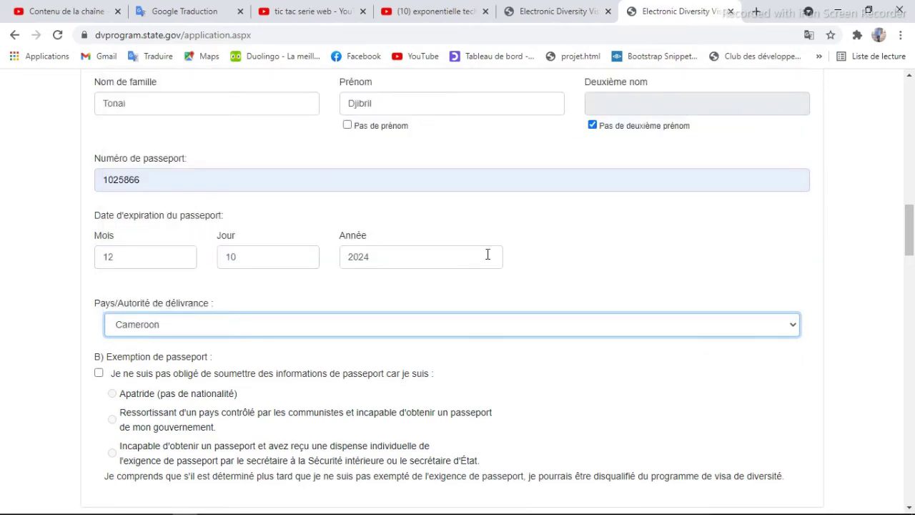
pyautogui.moveTo(908, 207); pyautogui.dragTo(911, 263)
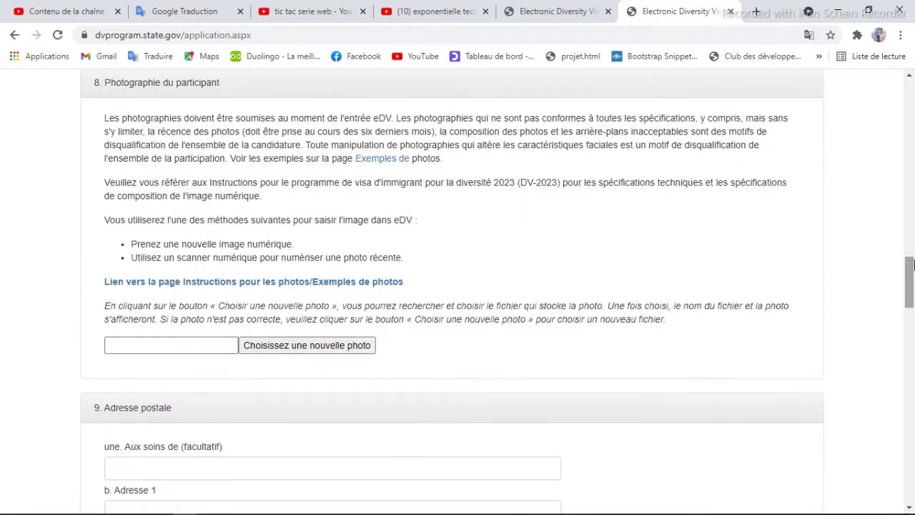
# - Upload 01-1.jpg as the participant photo
pyautogui.click(305, 347)
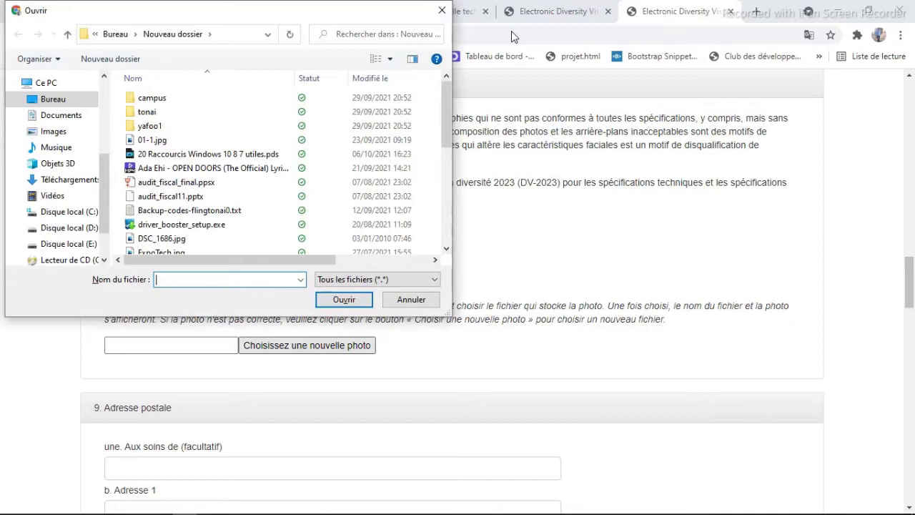
pyautogui.click(166, 143)
pyautogui.click(343, 300)
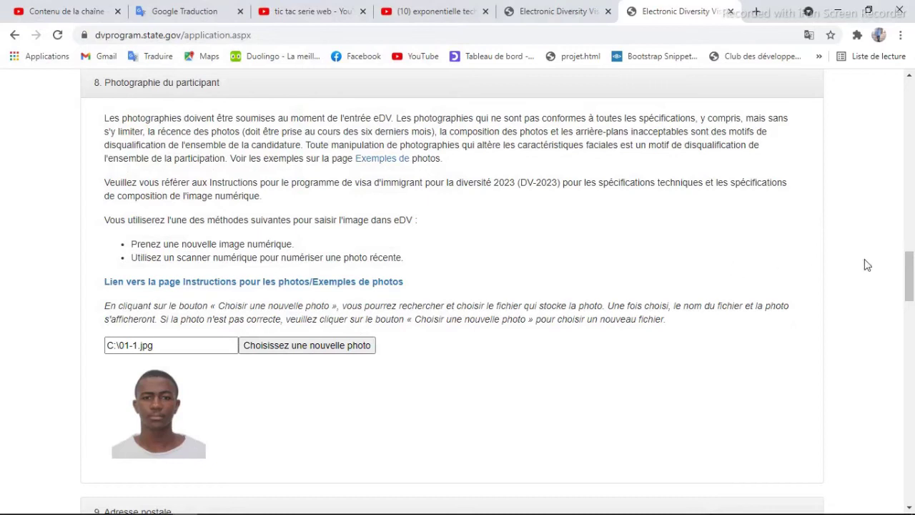
pyautogui.moveTo(909, 275); pyautogui.dragTo(911, 332)
# - Type the first line of the mailing address
pyautogui.click(280, 140)
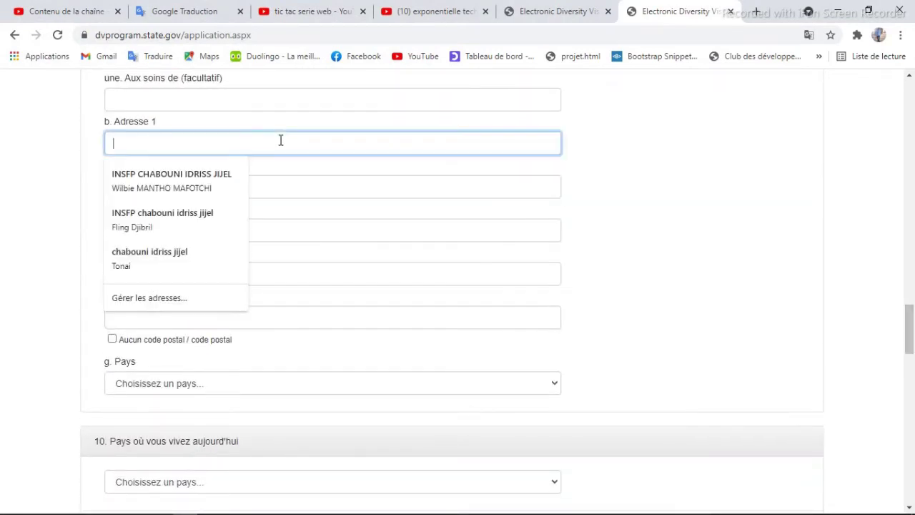
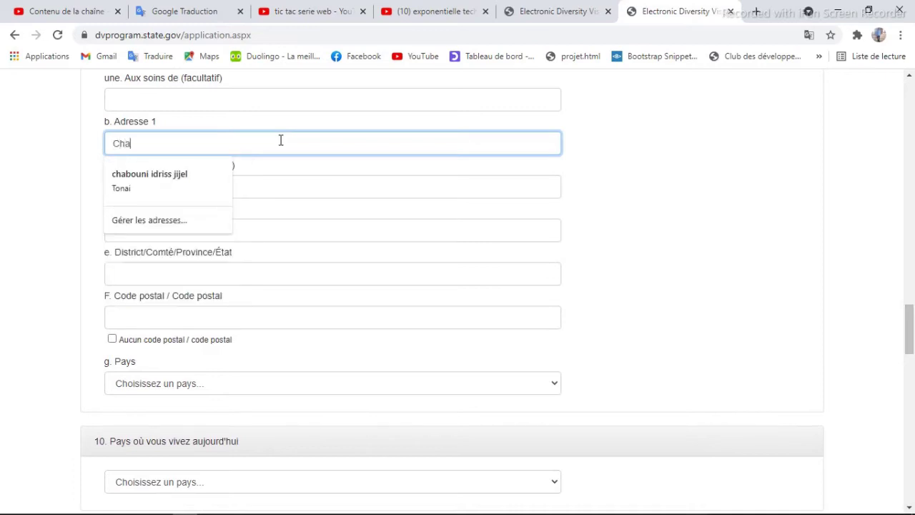
# - Fill the address city, district and postal code from autofill and set the country to Algérie
pyautogui.click(310, 232)
pyautogui.write('jijel')
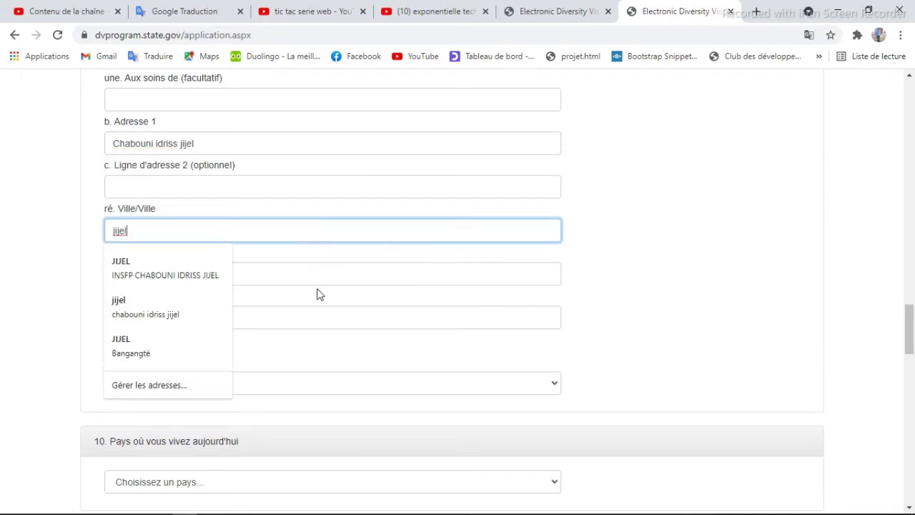
pyautogui.click(320, 294)
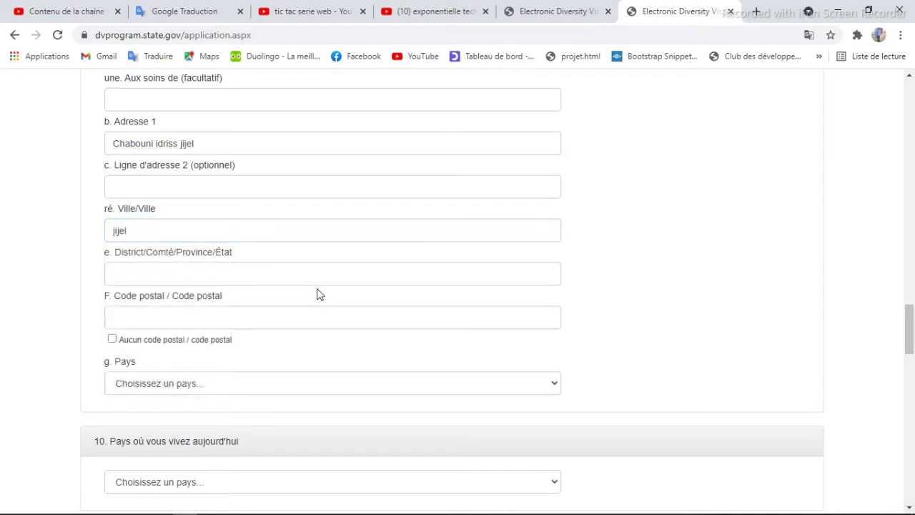
pyautogui.click(302, 274)
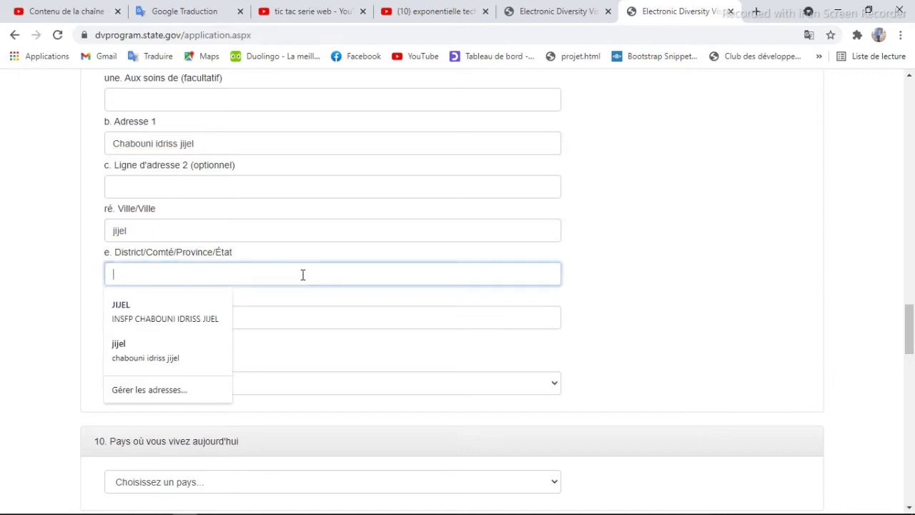
pyautogui.write('jijel')
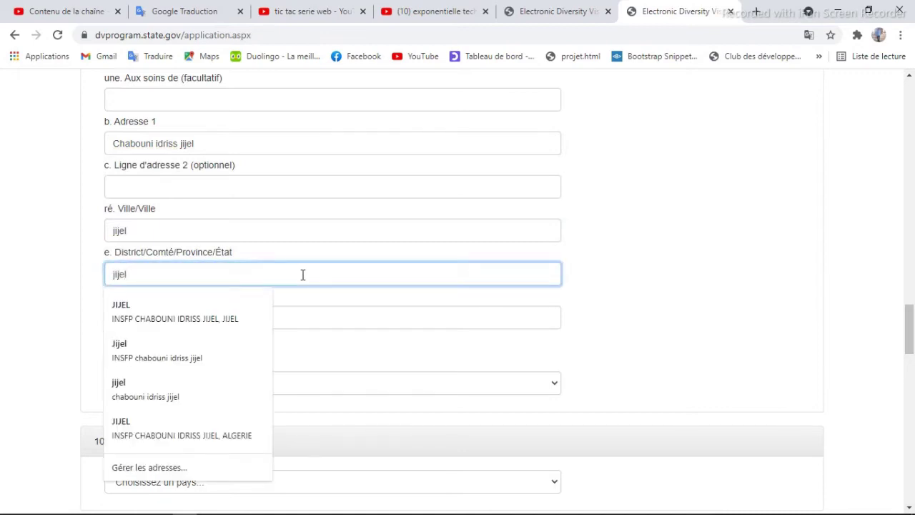
pyautogui.click(319, 311)
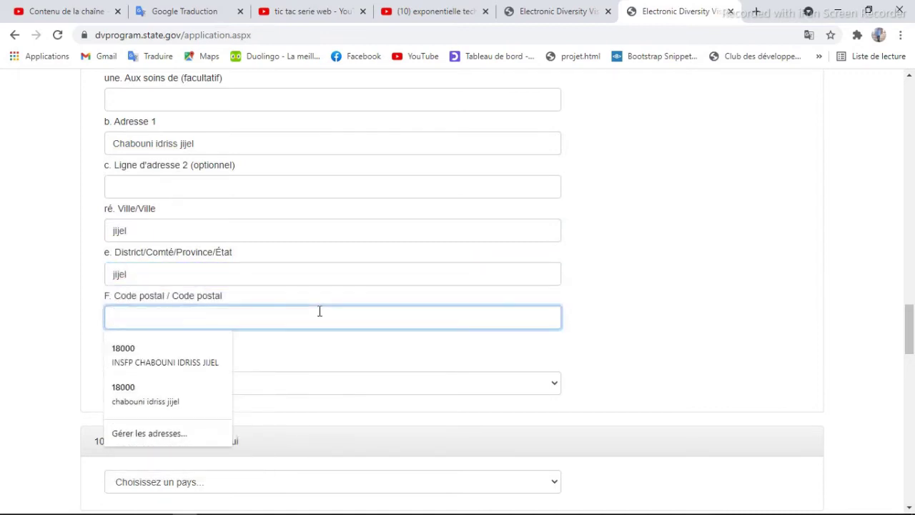
pyautogui.write('18000')
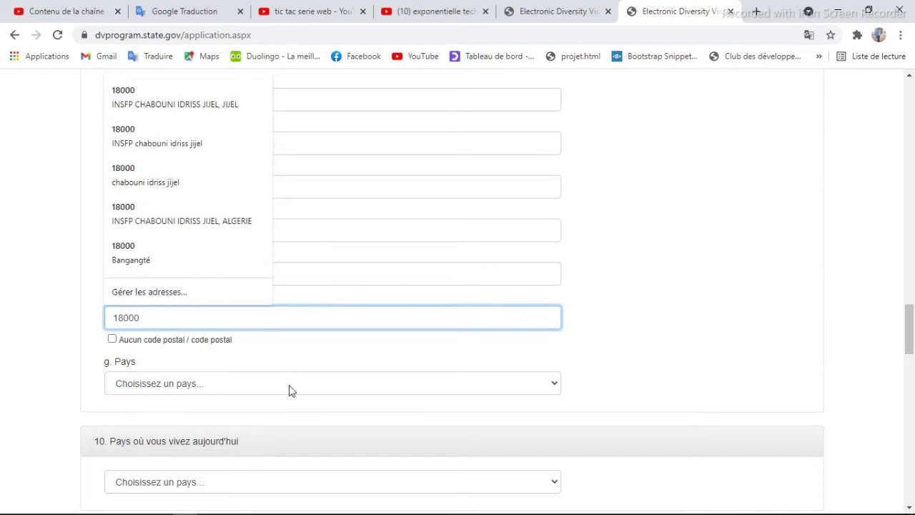
pyautogui.click(276, 388)
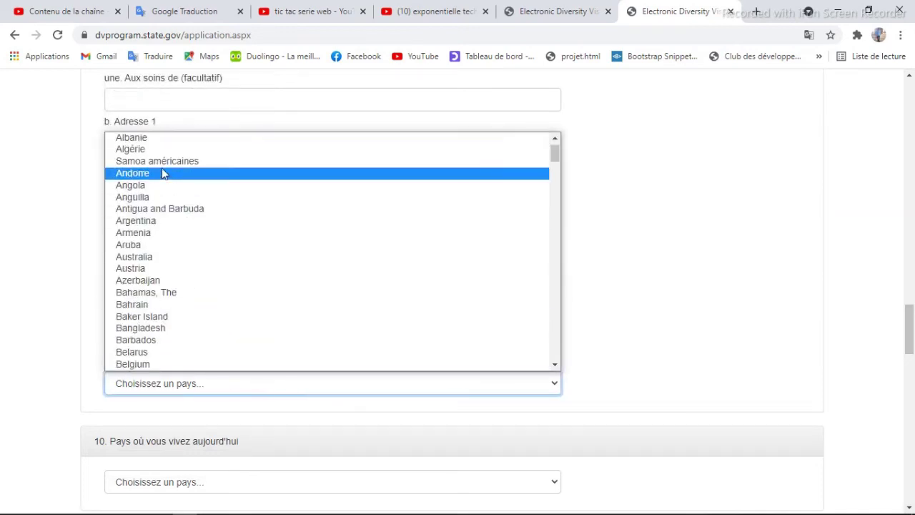
pyautogui.click(153, 149)
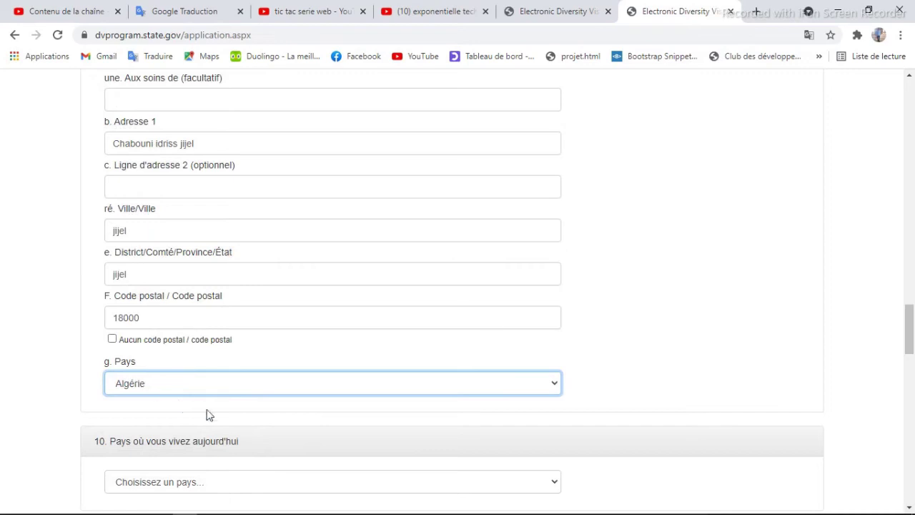
# - Set the current country of residence to Algeria and leave the optional phone number blank
pyautogui.scroll(-4, 911, 309)
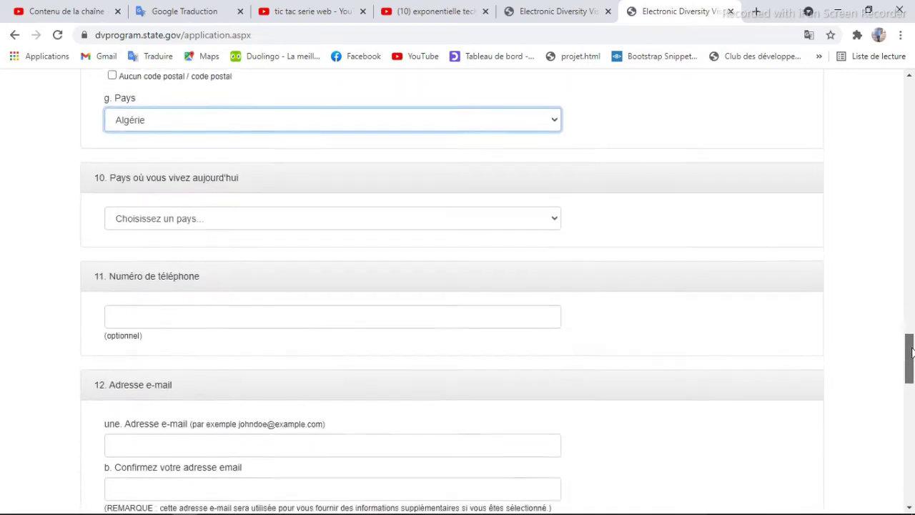
pyautogui.click(192, 213)
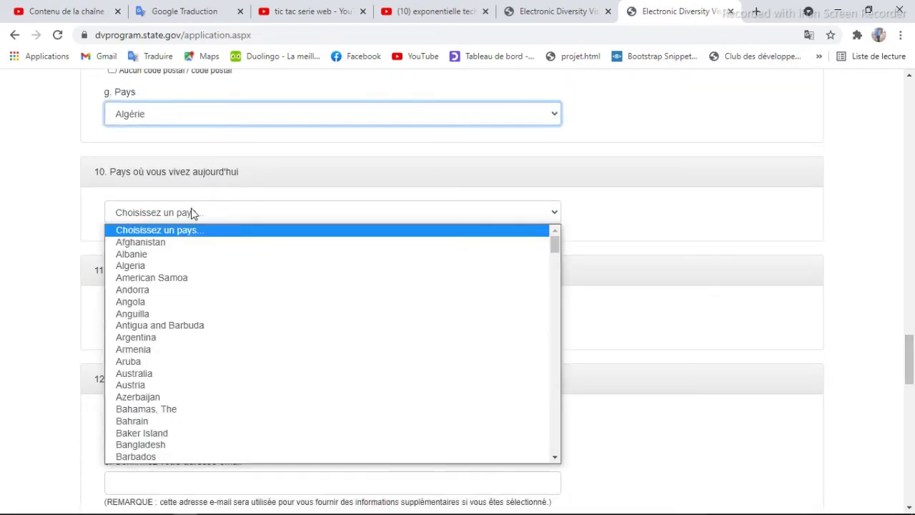
pyautogui.click(149, 265)
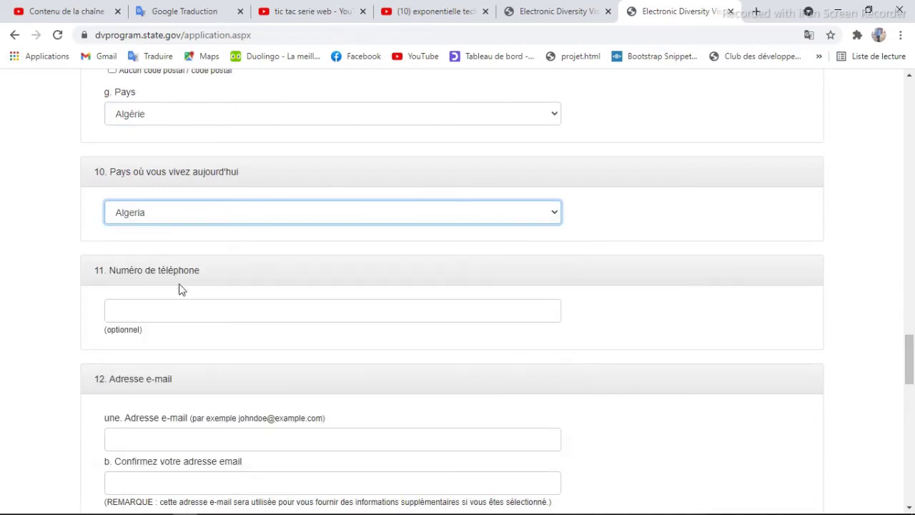
pyautogui.click(158, 315)
pyautogui.click(166, 343)
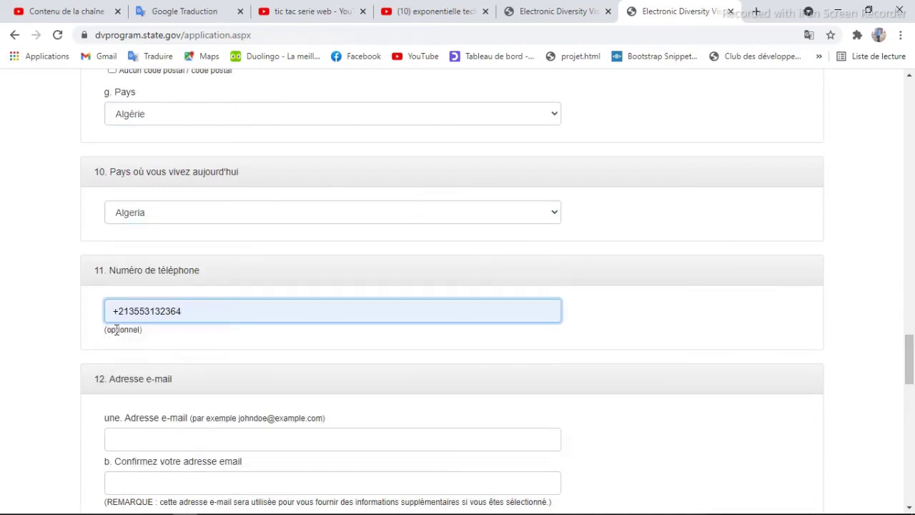
pyautogui.moveTo(184, 311); pyautogui.dragTo(86, 310)
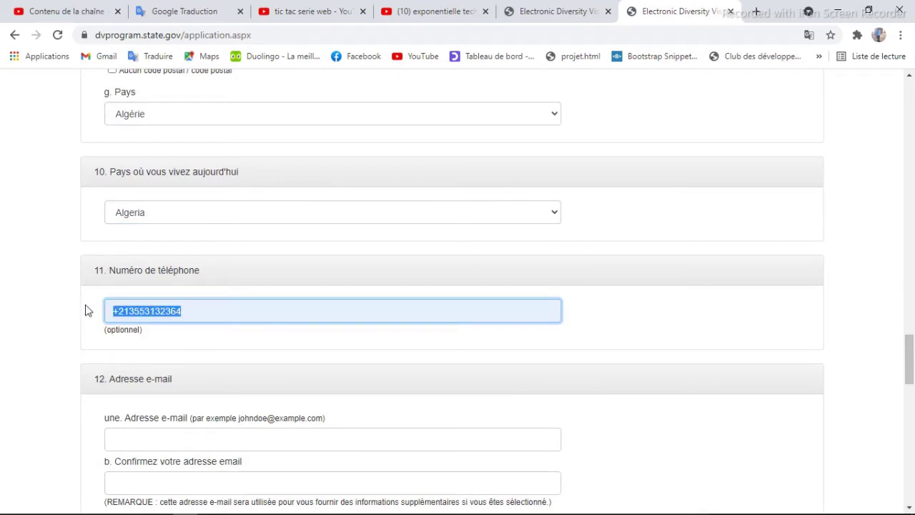
pyautogui.press('BackSpace')
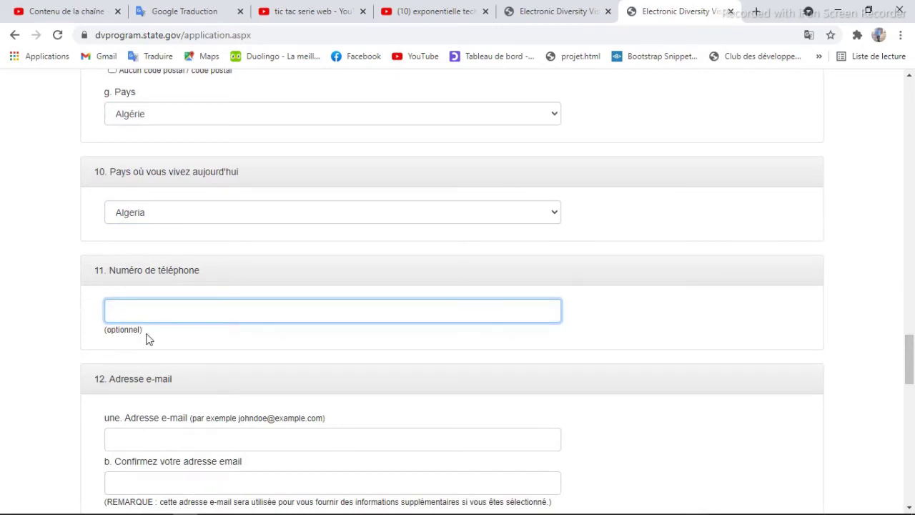
# - Enter the applicant's e-mail address and its confirmation from the saved suggestion
pyautogui.click(166, 437)
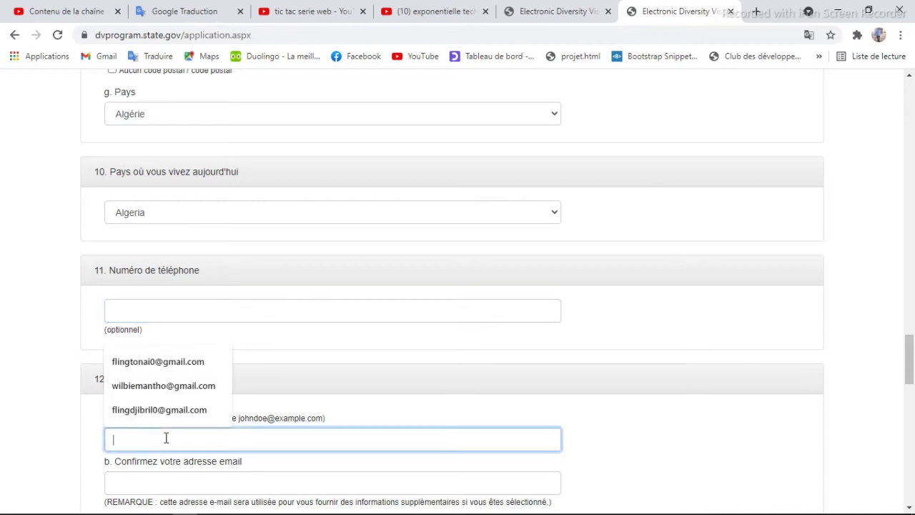
pyautogui.write('fling')
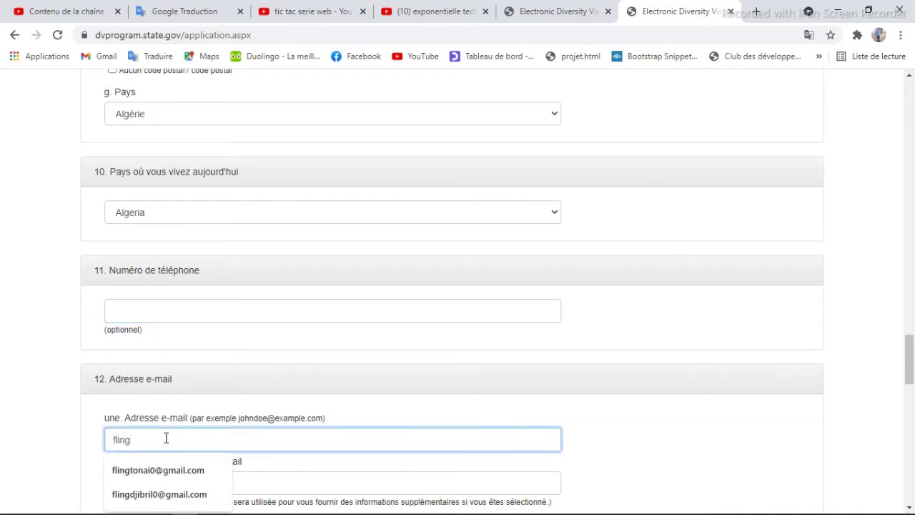
pyautogui.write('d')
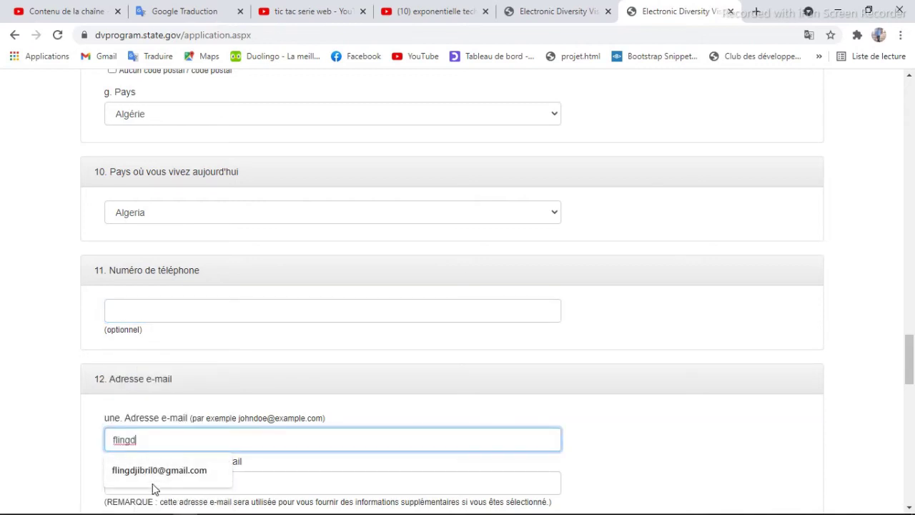
pyautogui.click(152, 472)
pyautogui.click(164, 477)
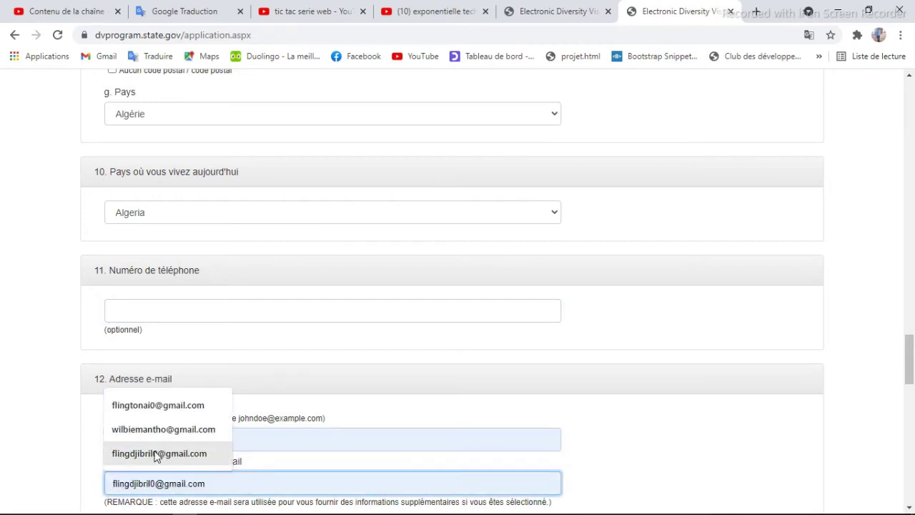
pyautogui.click(157, 455)
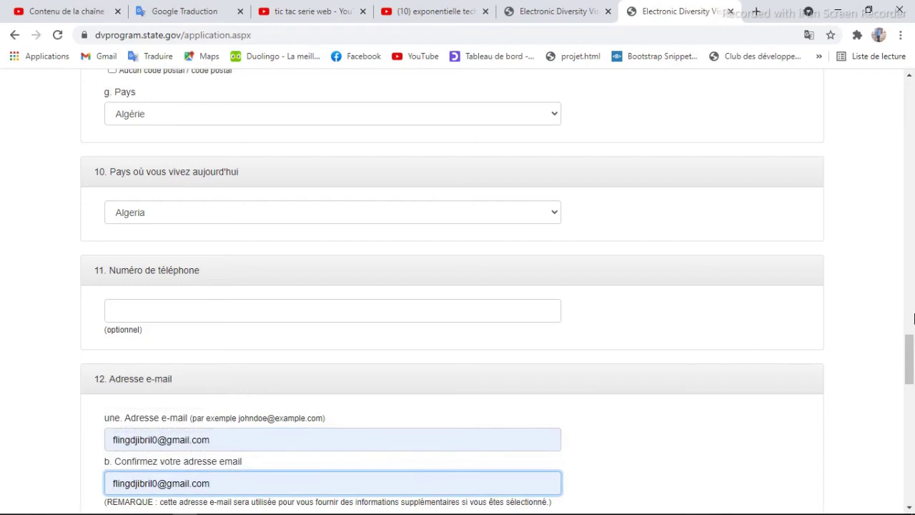
pyautogui.moveTo(910, 348); pyautogui.dragTo(909, 384)
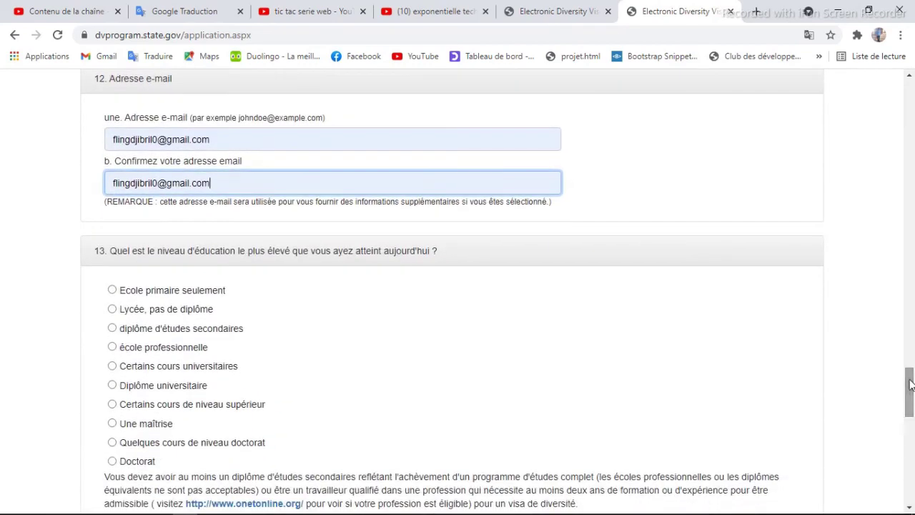
# - Choose 'diplôme d'études secondaires' education, 'Célibataire' marital status, and 0 children
pyautogui.click(112, 328)
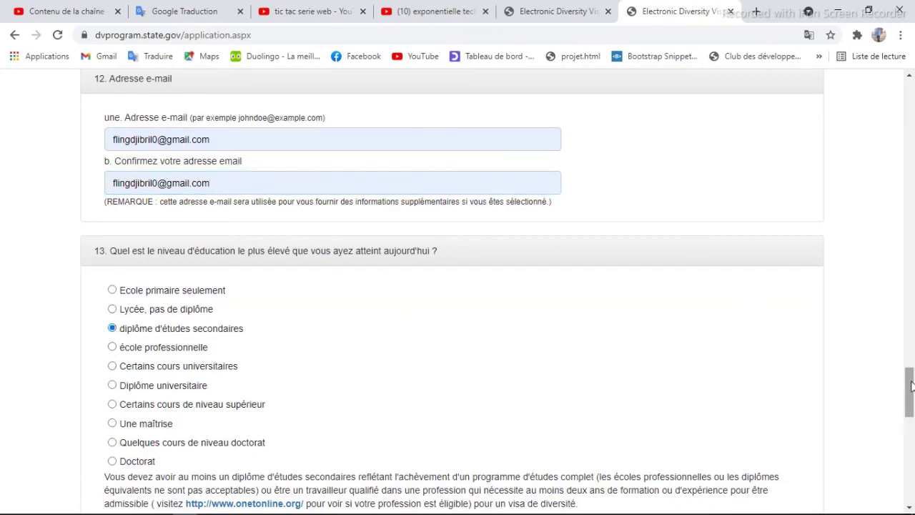
pyautogui.scroll(-4, 839, 419)
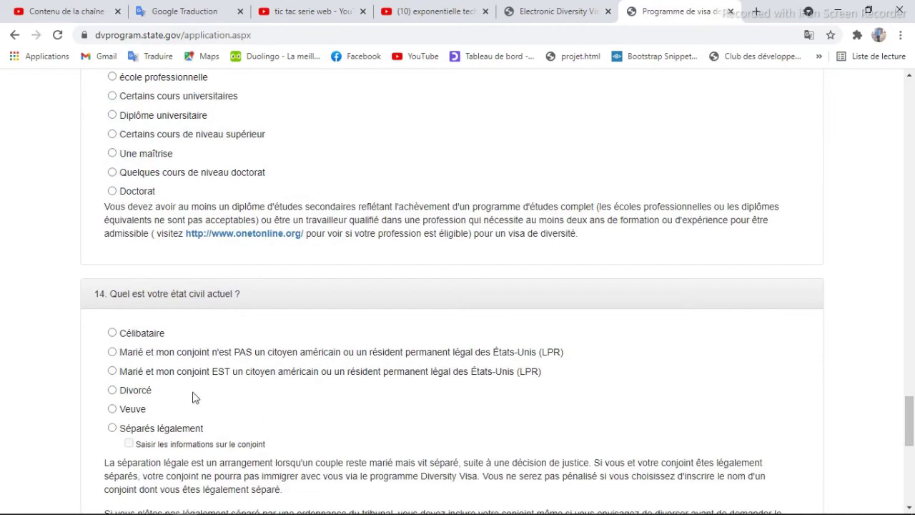
pyautogui.click(112, 333)
pyautogui.moveTo(909, 405); pyautogui.dragTo(909, 429)
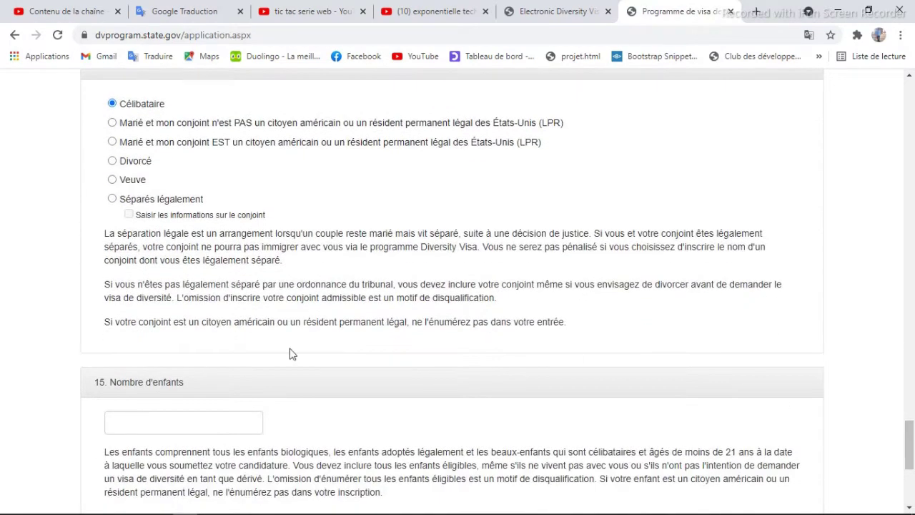
pyautogui.click(155, 425)
pyautogui.click(136, 461)
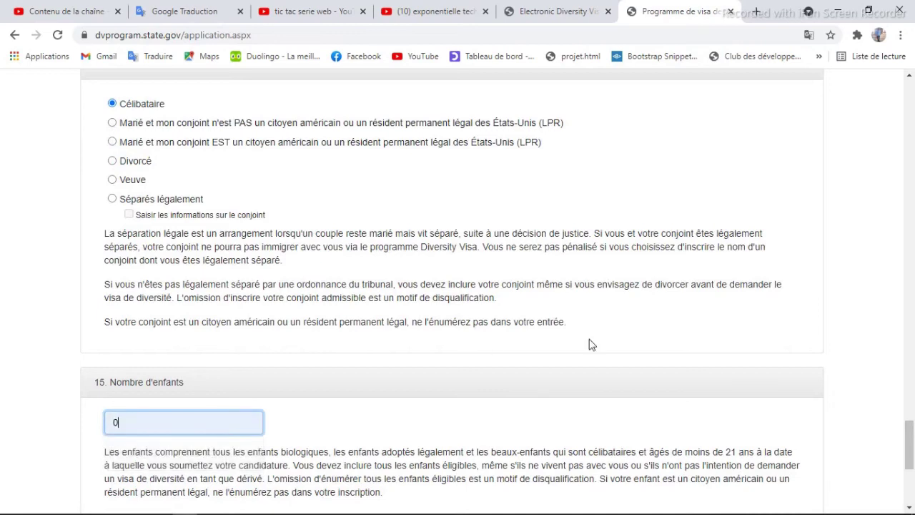
pyautogui.moveTo(909, 436); pyautogui.dragTo(905, 457)
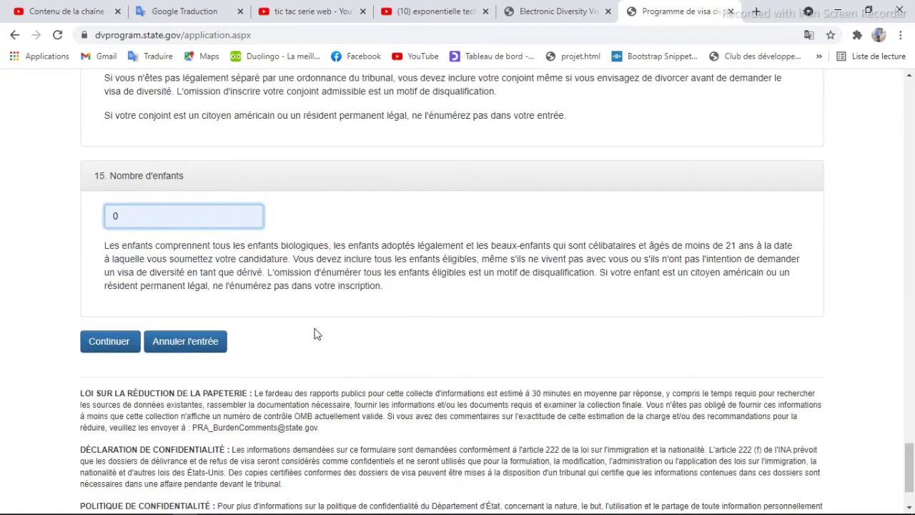
# - Submit with Continuer, then correct the birth city from 'yaoundé' to 'yaounde'
pyautogui.click(107, 342)
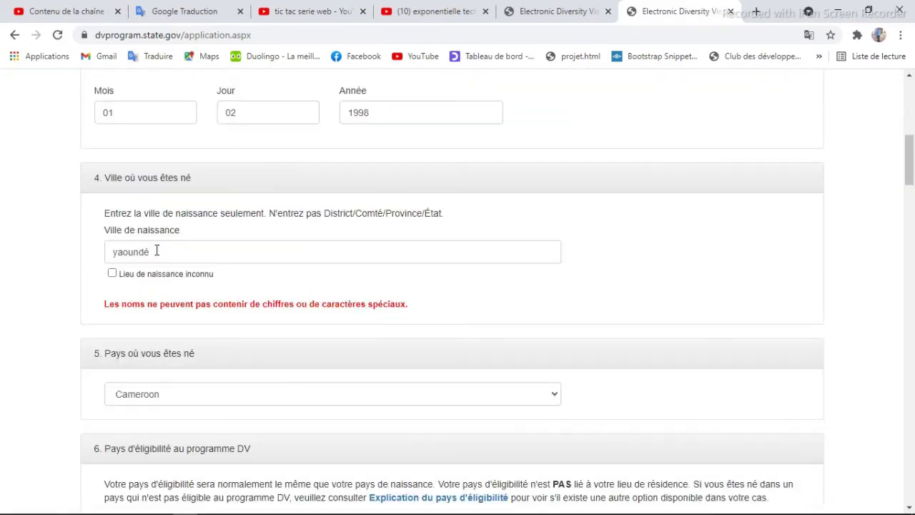
pyautogui.click(149, 255)
pyautogui.press('BackSpace')
pyautogui.write('e')
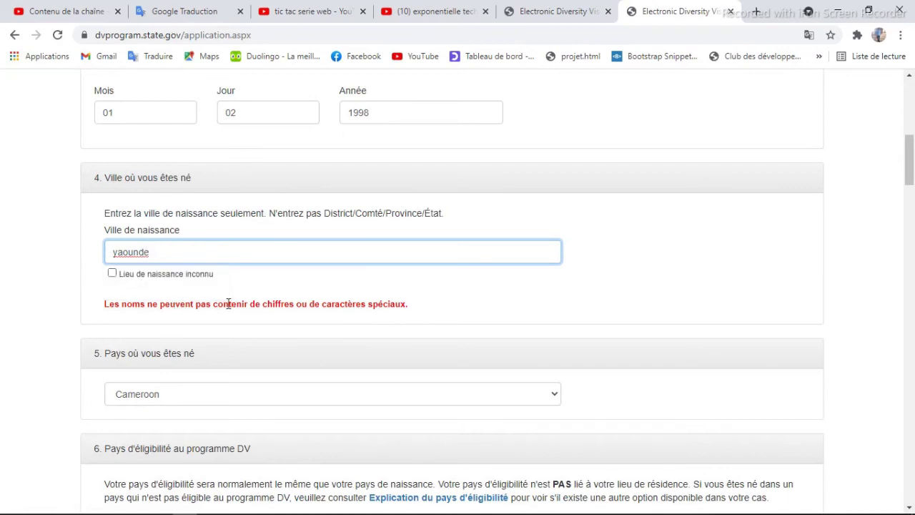
pyautogui.moveTo(908, 155); pyautogui.dragTo(841, 454)
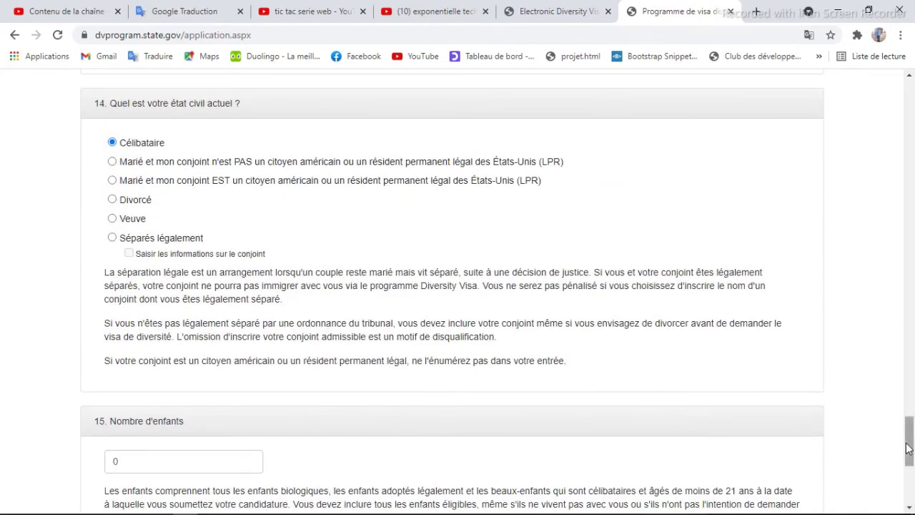
pyautogui.scroll(-3, 907, 446)
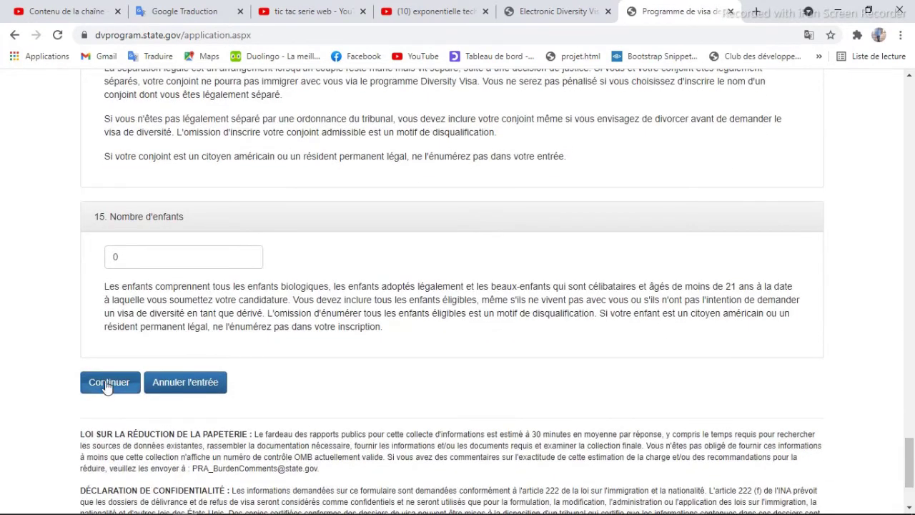
# - Continue to the review page, check step 4 in the test1.txt notes, then scroll the summary
pyautogui.click(108, 383)
pyautogui.hotkey('alt', 'Tab')
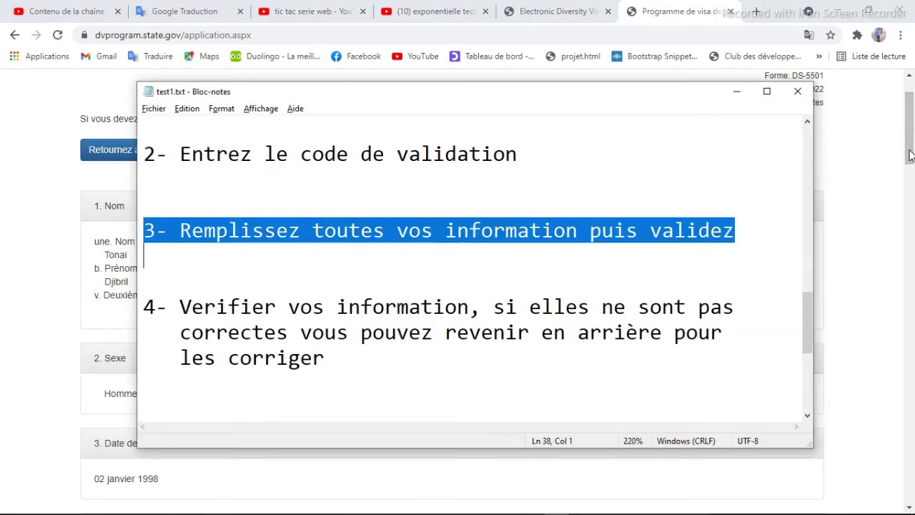
pyautogui.moveTo(147, 306); pyautogui.dragTo(166, 387)
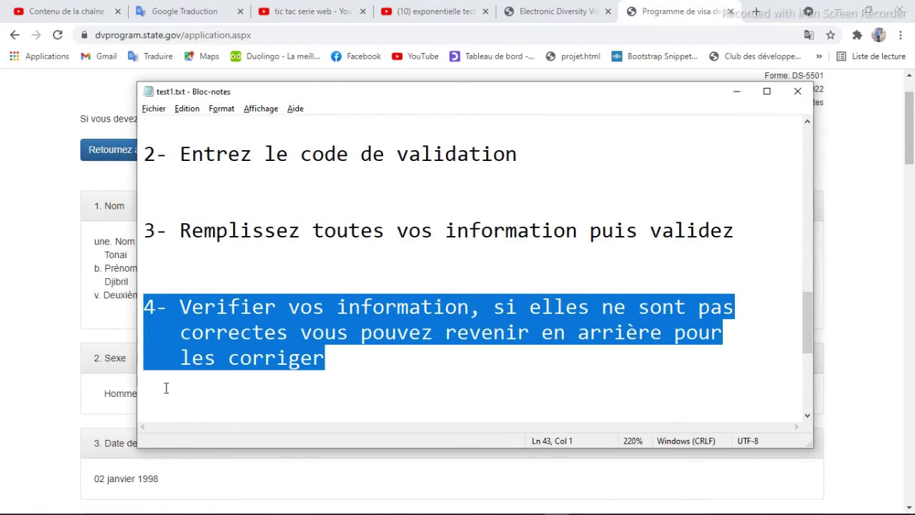
pyautogui.hotkey('alt', 'Tab')
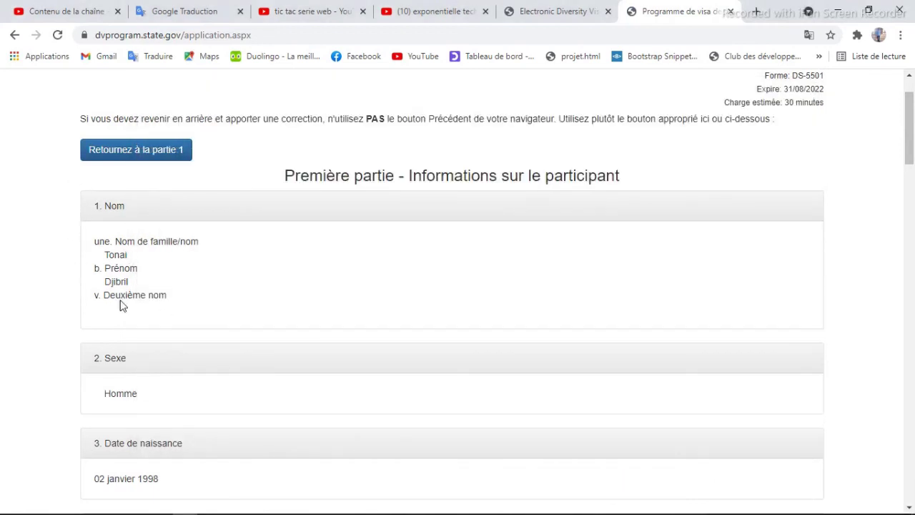
pyautogui.moveTo(907, 163); pyautogui.dragTo(883, 459)
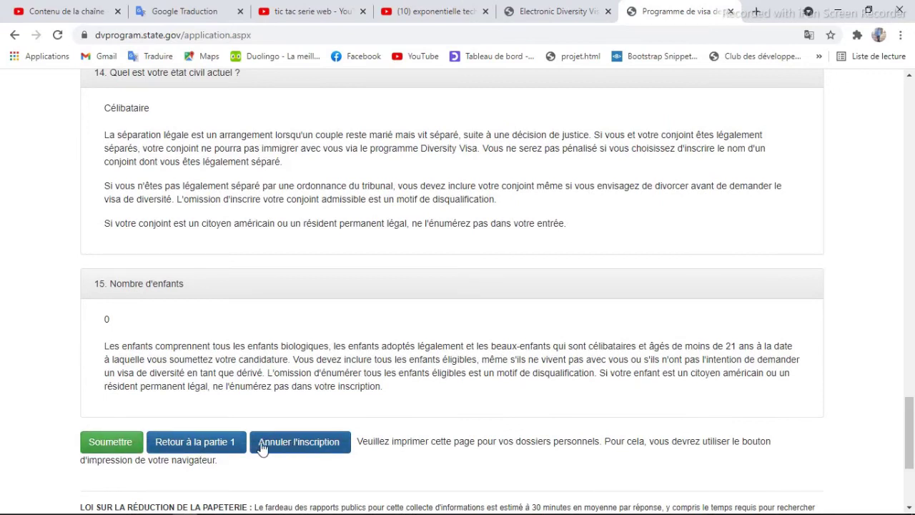
# - Return to part 1, continue back to the review page, and submit the DV-2023 entry
pyautogui.click(210, 443)
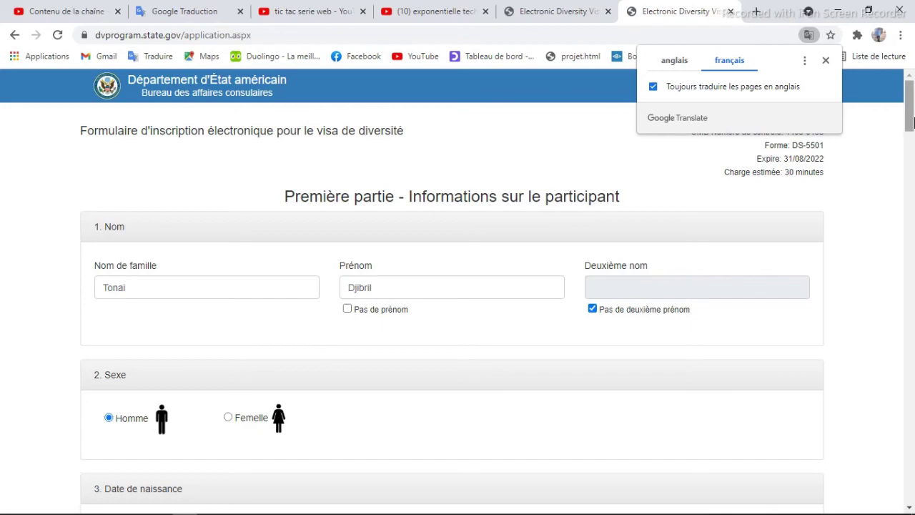
pyautogui.moveTo(909, 116); pyautogui.dragTo(911, 479)
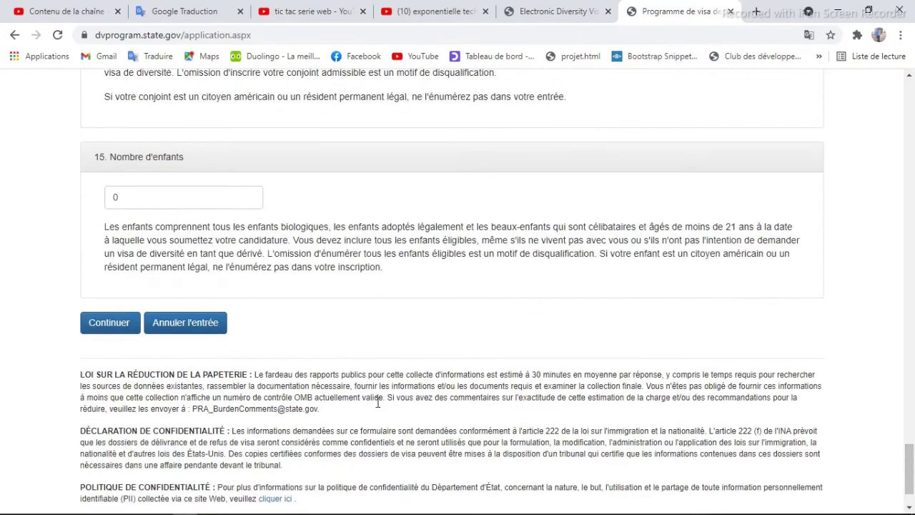
pyautogui.click(105, 330)
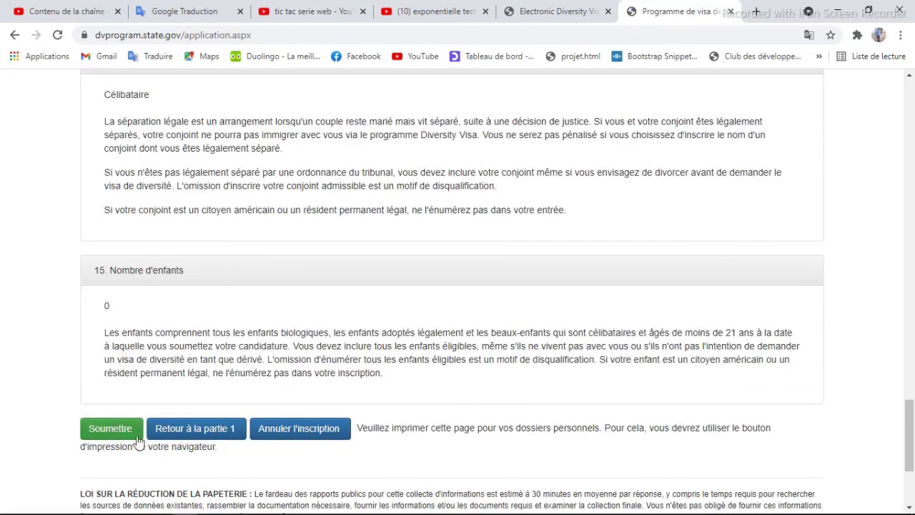
pyautogui.click(581, 13)
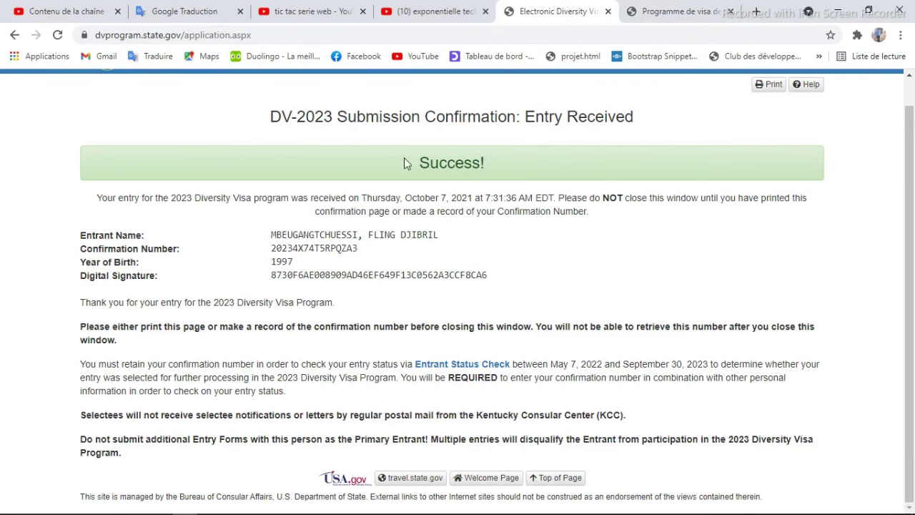
pyautogui.hotkey('alt', 'Tab')
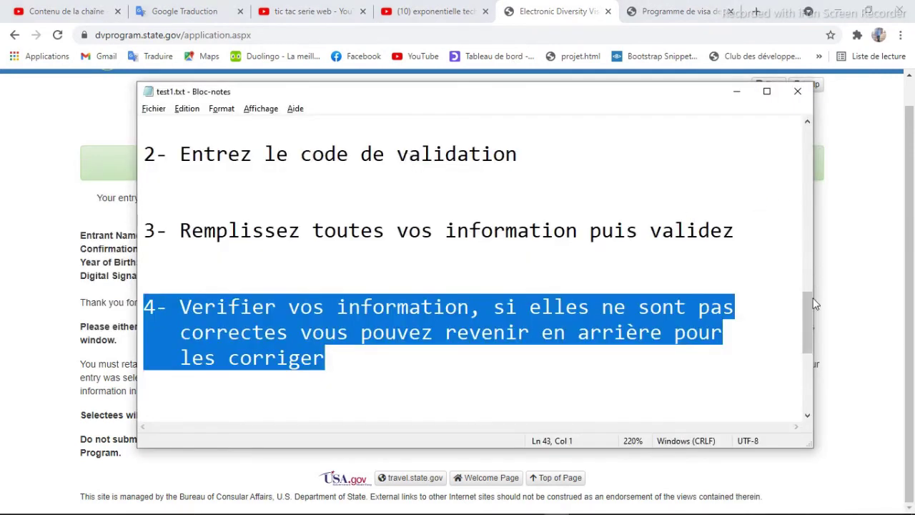
pyautogui.moveTo(809, 322); pyautogui.dragTo(805, 340)
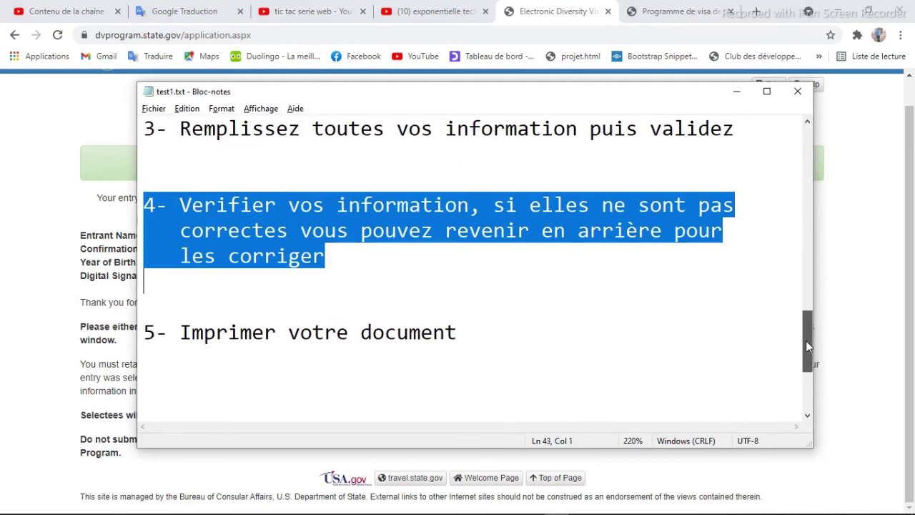
pyautogui.click(143, 332)
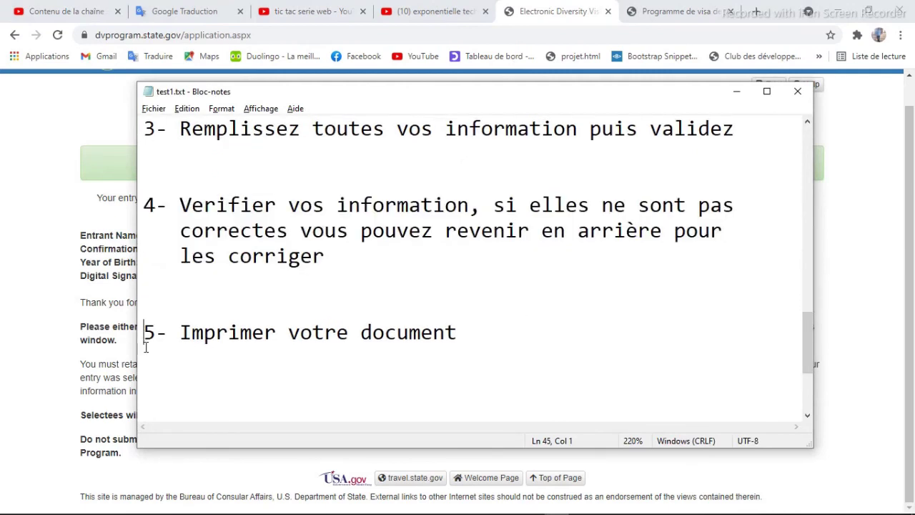
pyautogui.keyDown('shift'); pyautogui.click(148, 358); pyautogui.keyUp('shift')
pyautogui.hotkey('alt', 'Tab')
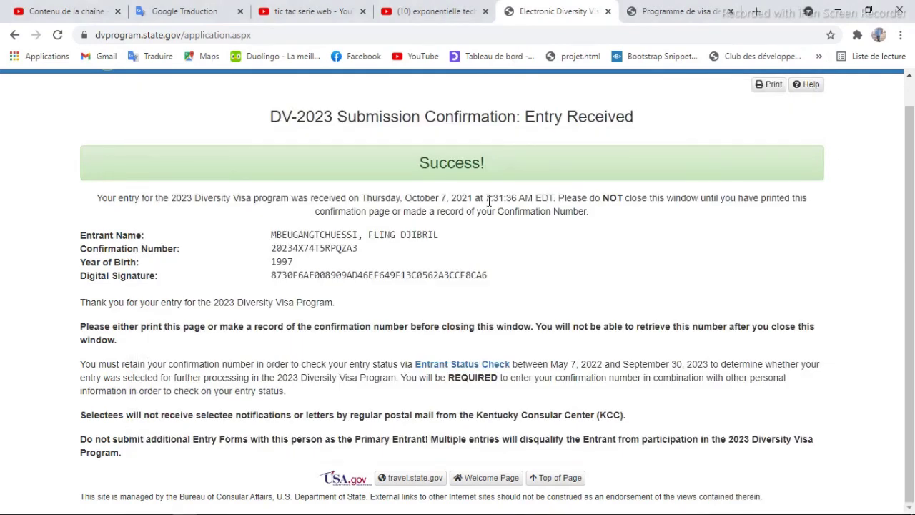
# - Print all pages with Foxit Reader PDF Printer and save as AES Print.pdf in Nouveau dossier
pyautogui.click(764, 86)
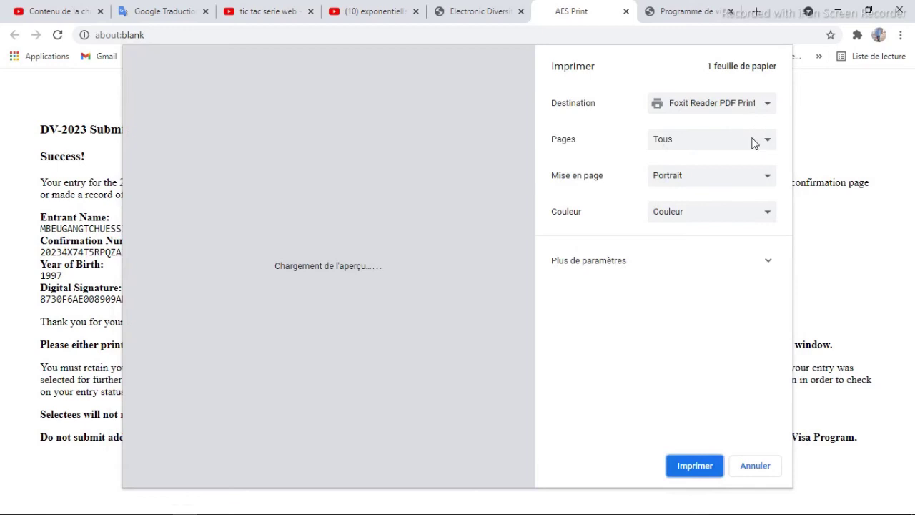
pyautogui.click(753, 143)
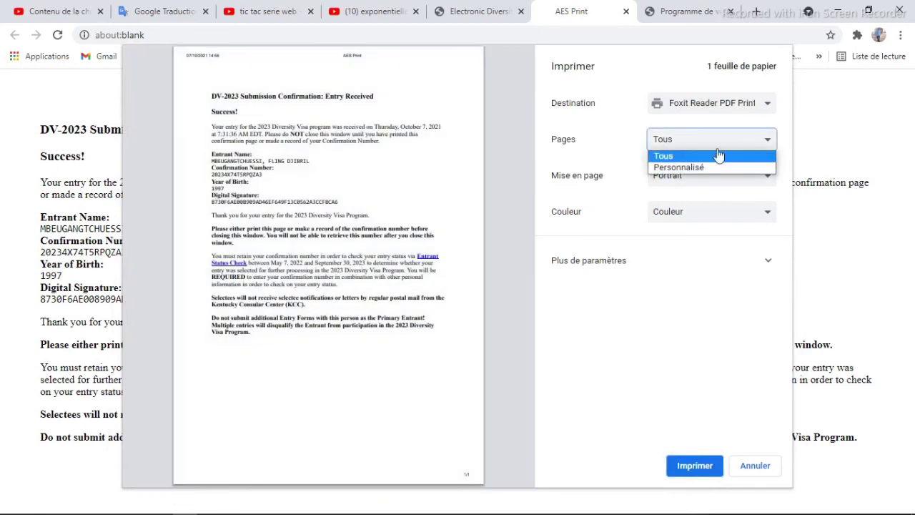
pyautogui.click(680, 158)
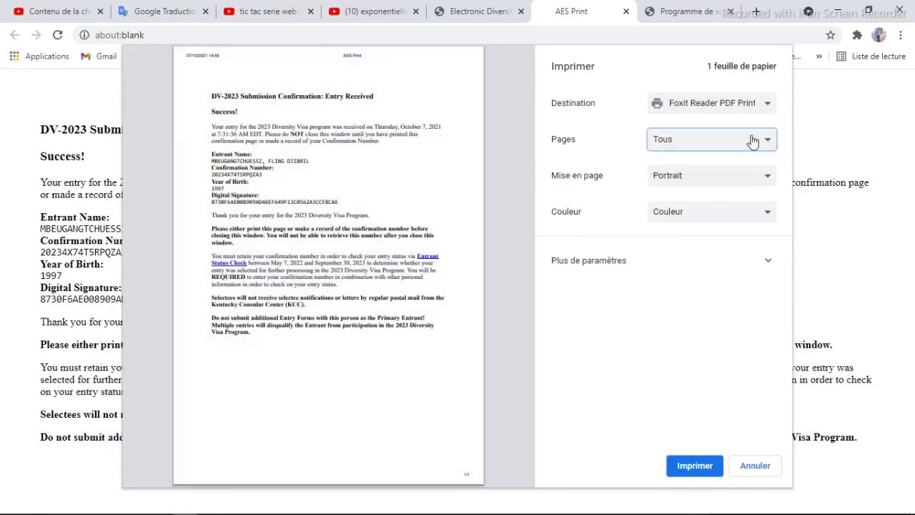
pyautogui.click(693, 466)
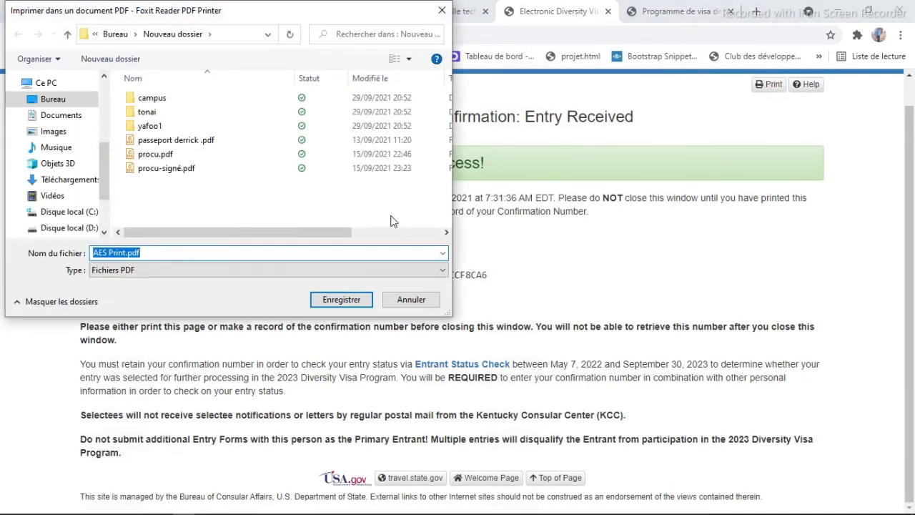
pyautogui.click(341, 300)
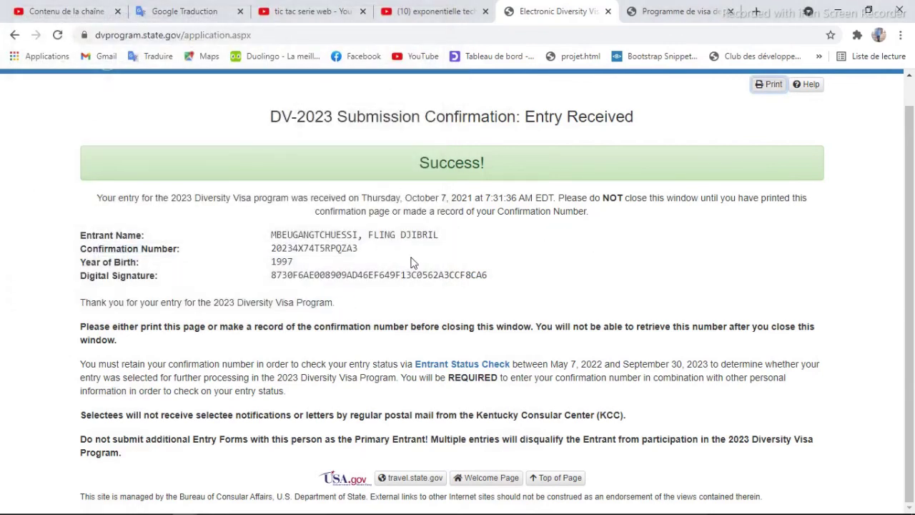
# - In the test1.txt notes, briefly select the closing 'Abonne toi like et partage!!!' line, then deselect it
pyautogui.hotkey('alt', 'Tab')
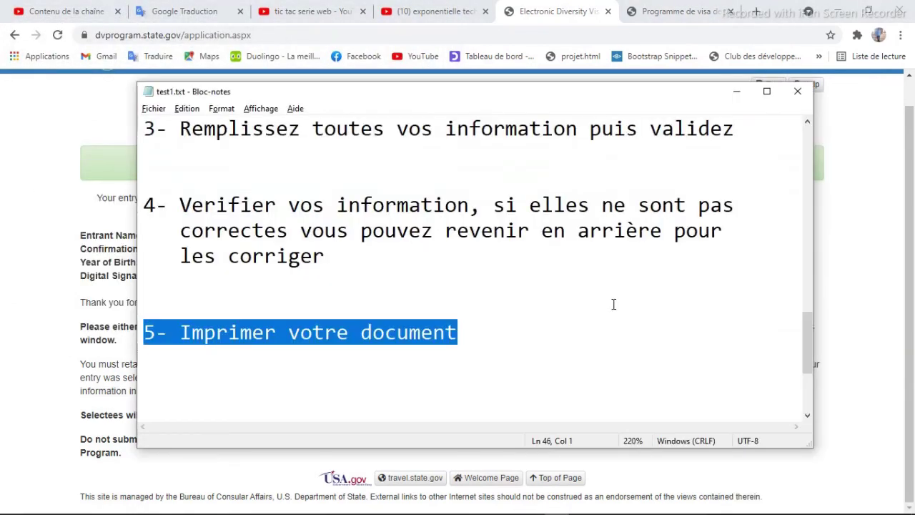
pyautogui.moveTo(806, 344); pyautogui.dragTo(803, 380)
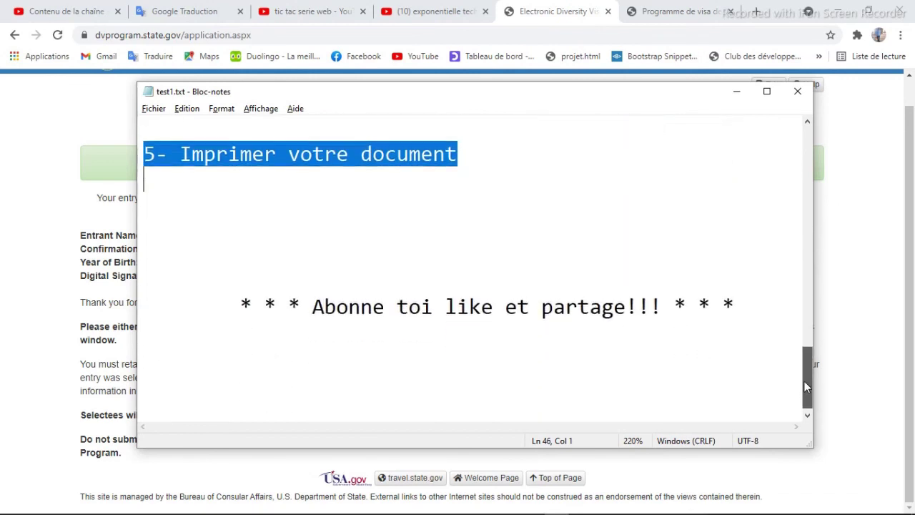
pyautogui.moveTo(230, 303); pyautogui.dragTo(240, 342)
pyautogui.click(234, 349)
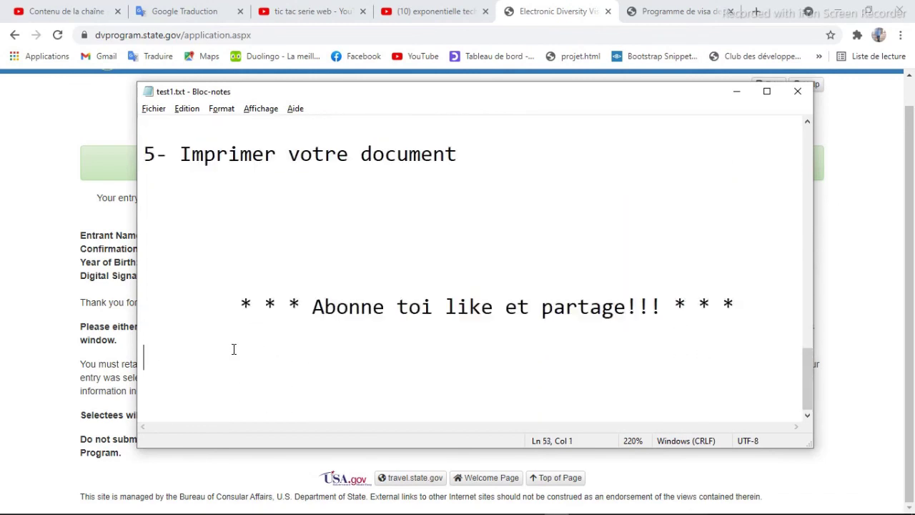